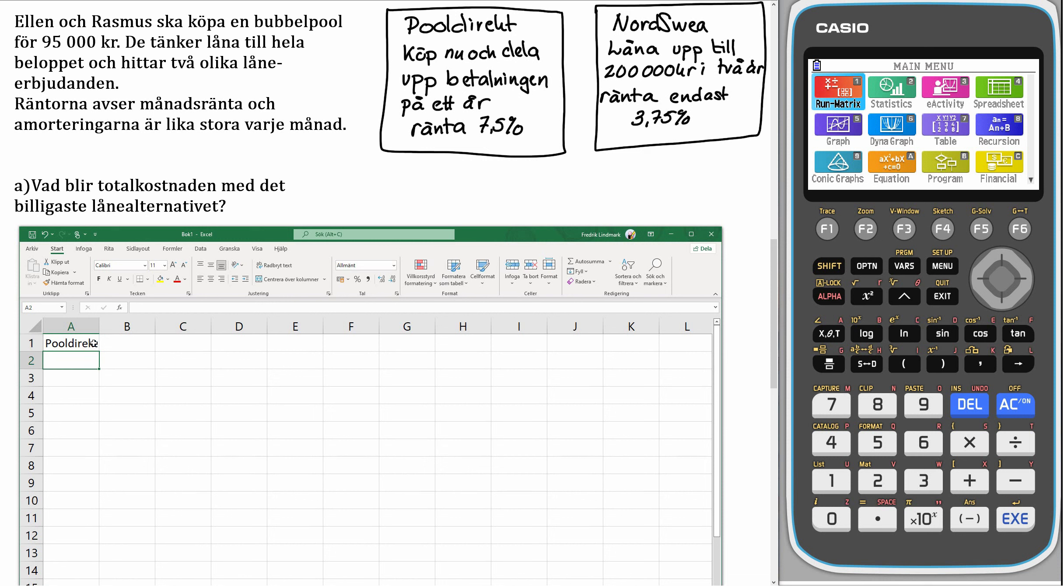
Enter the headers Månad, Lån, Amortering, Ränta and Att betala in cells A2 to E2
text(Månad)
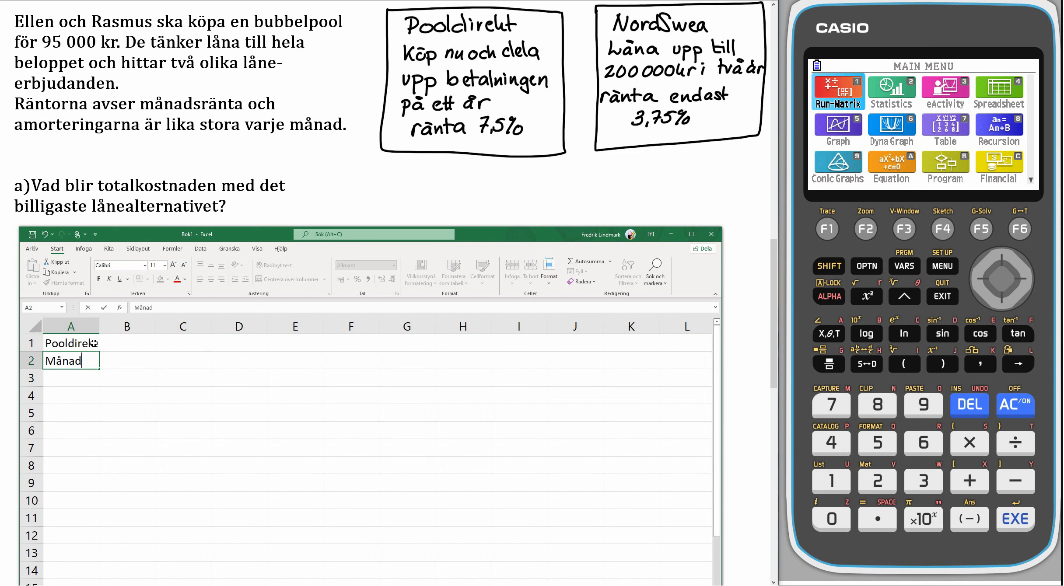
key(Tab)
text(Lån)
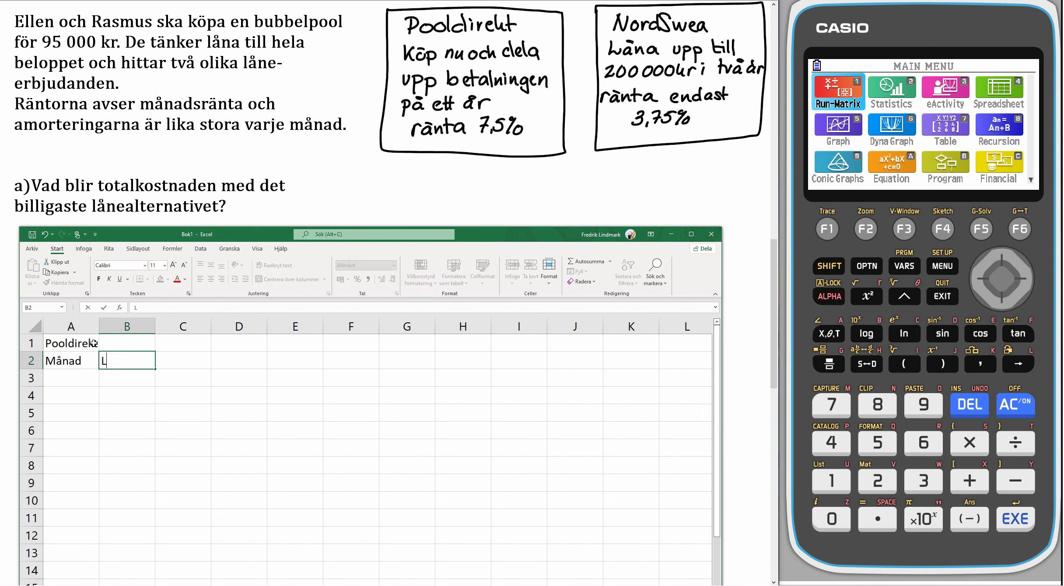
key(Tab)
text(Am)
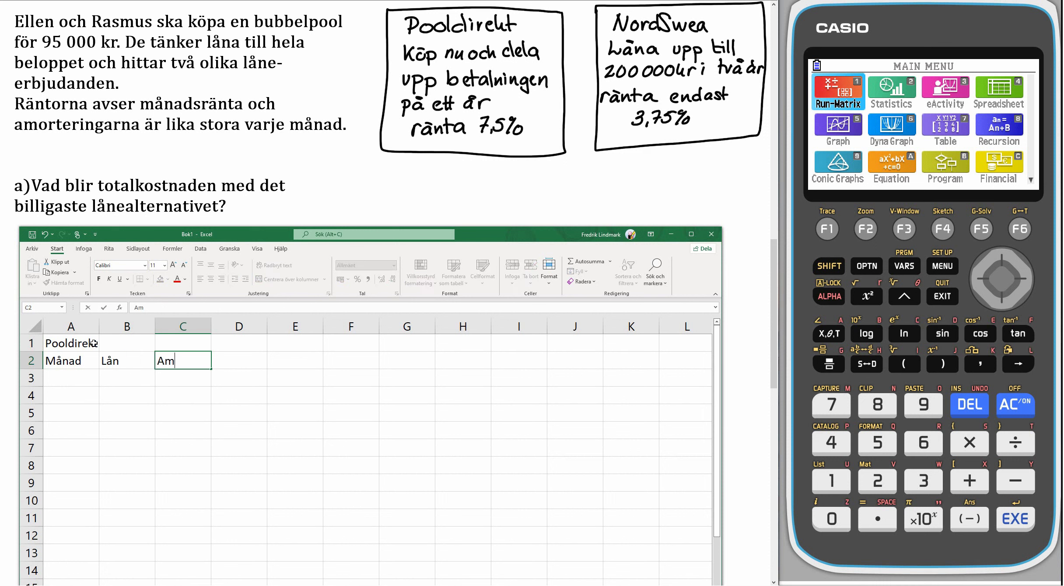
text(ortering)
key(Tab)
text(Ränta)
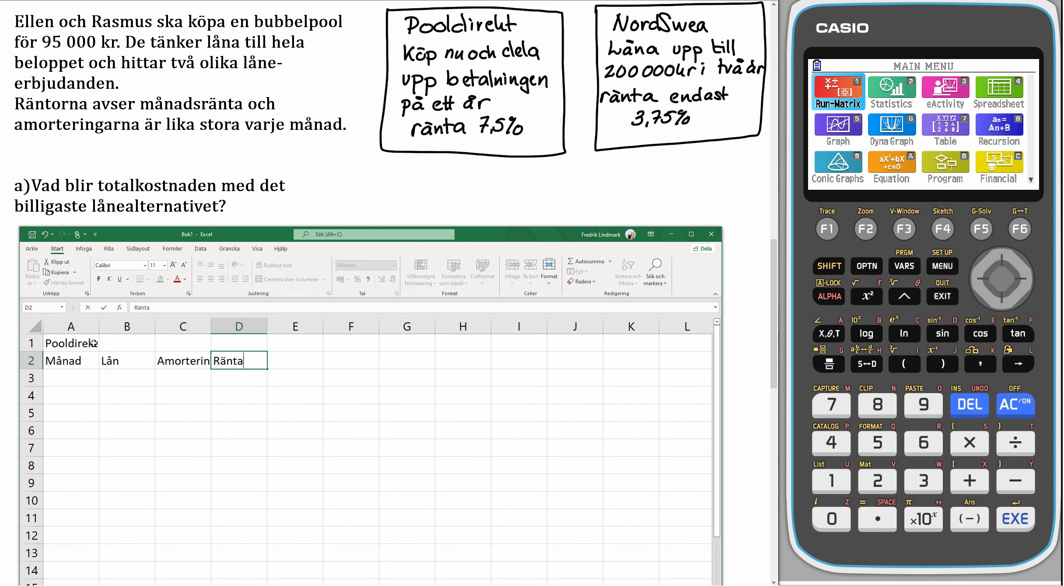
key(Tab)
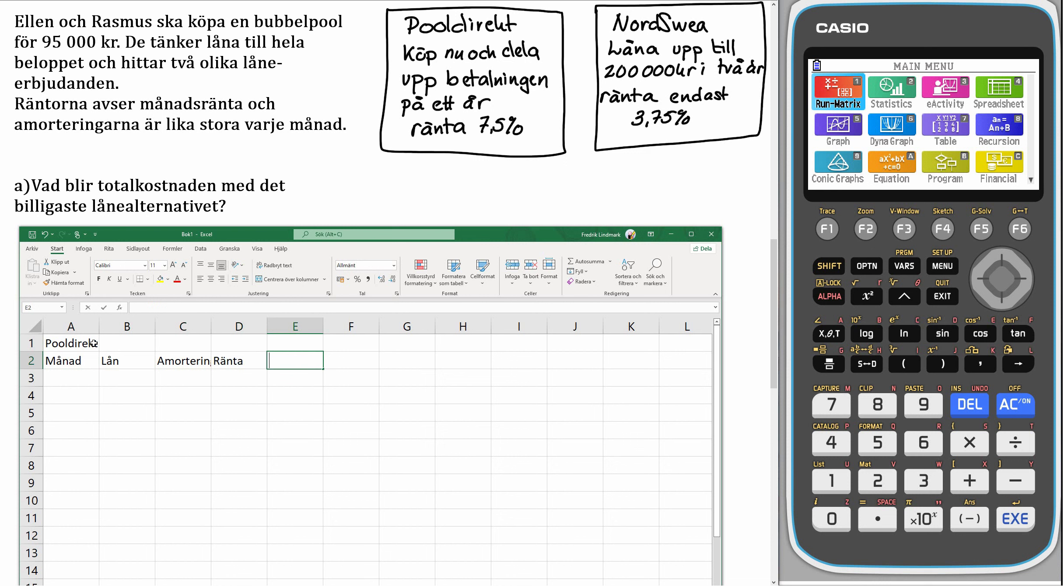
text(Att br)
key(BackSpace)
text(etala)
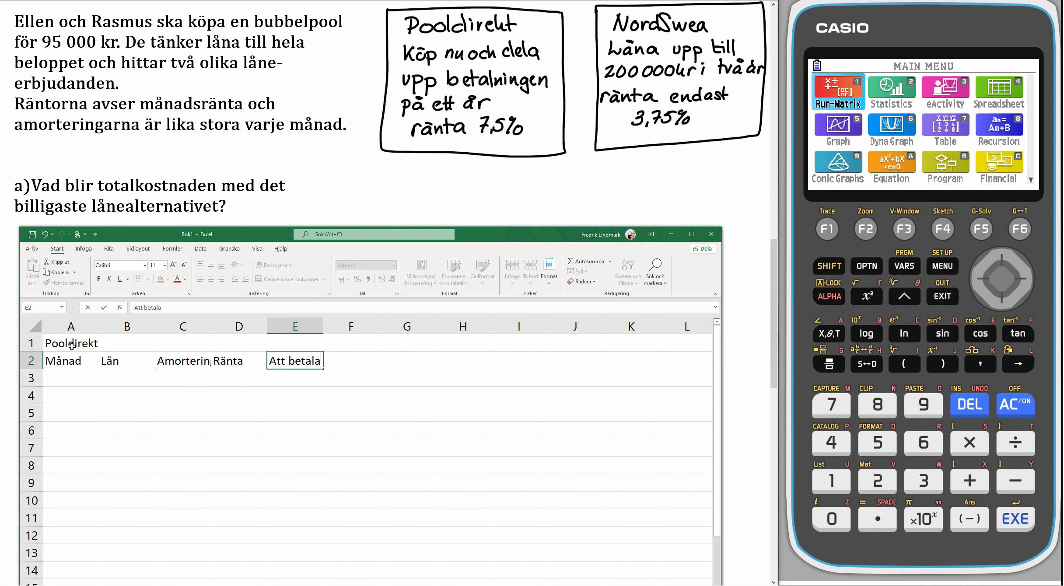
Copy the header row A2:E2 to G2:K2 and title the second table NordSwea in G1
drag(65, 360, 287, 362)
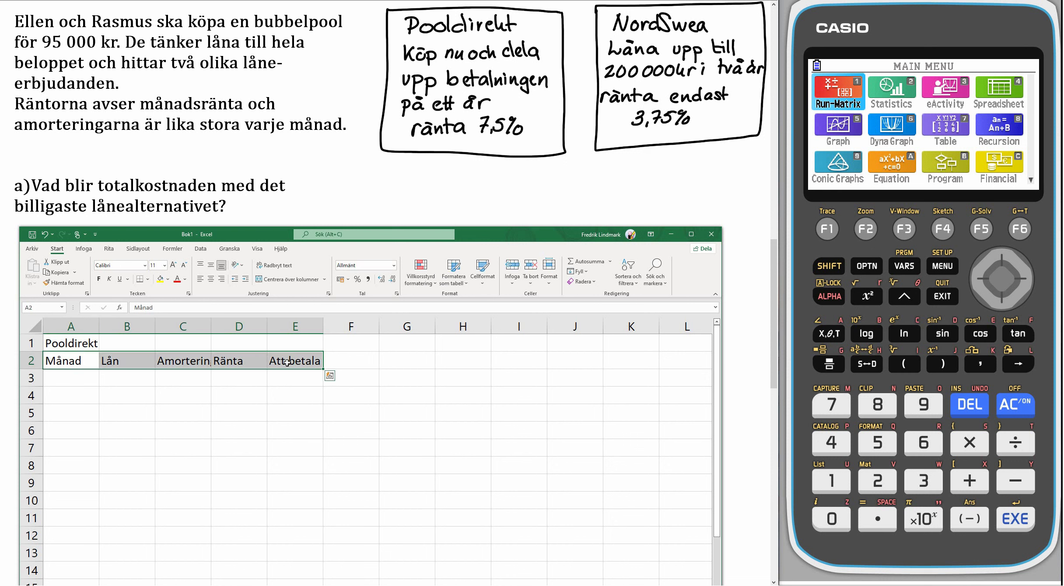
key(ctrl+c)
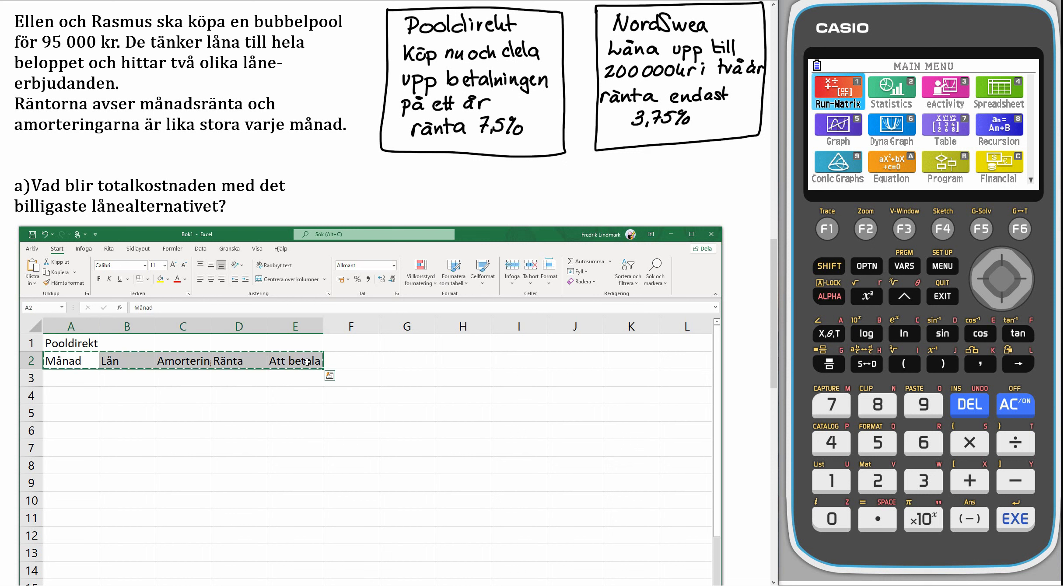
click(416, 362)
key(ctrl+v)
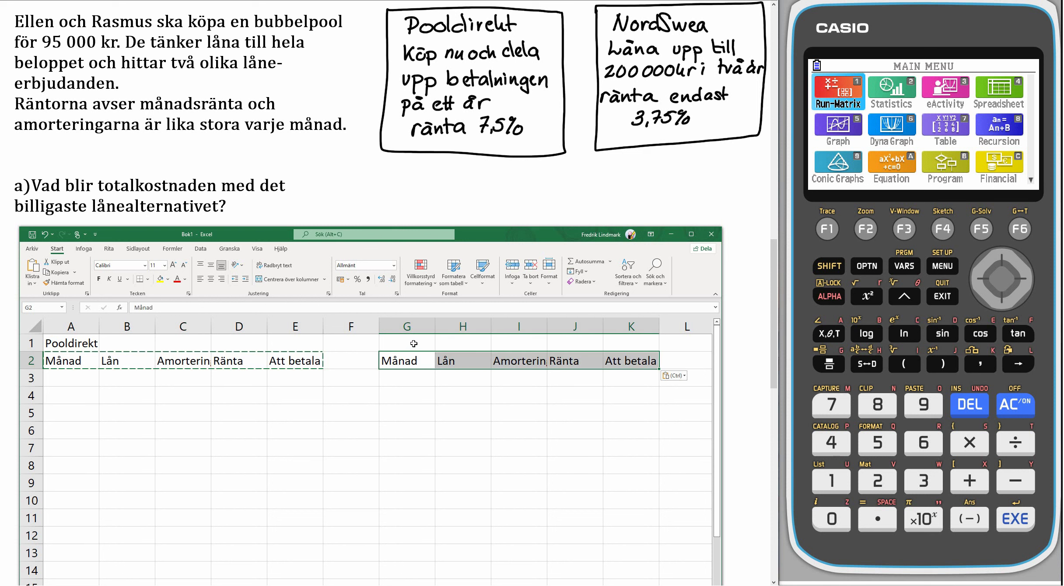
click(414, 344)
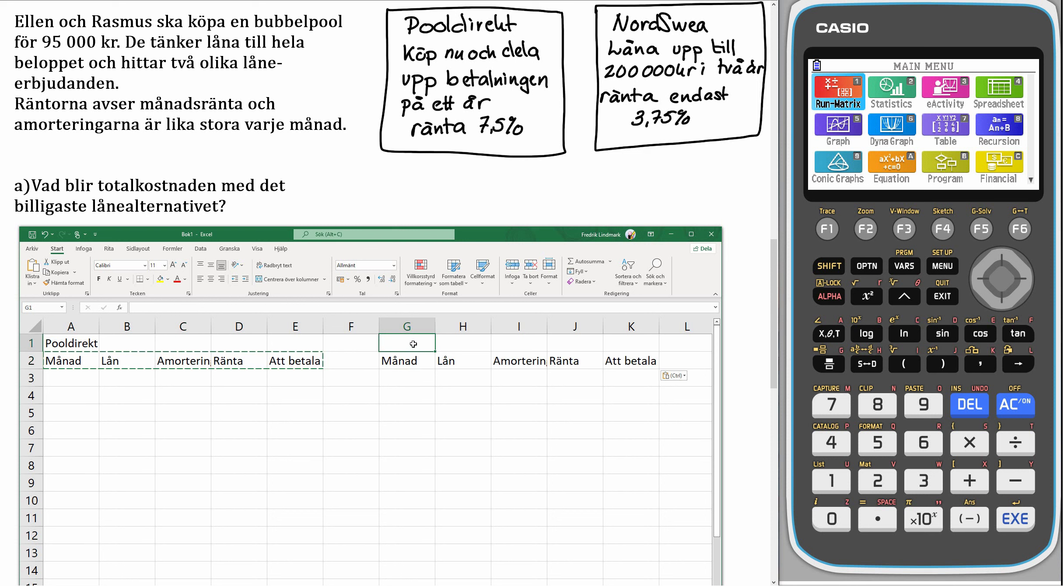
text(Nord)
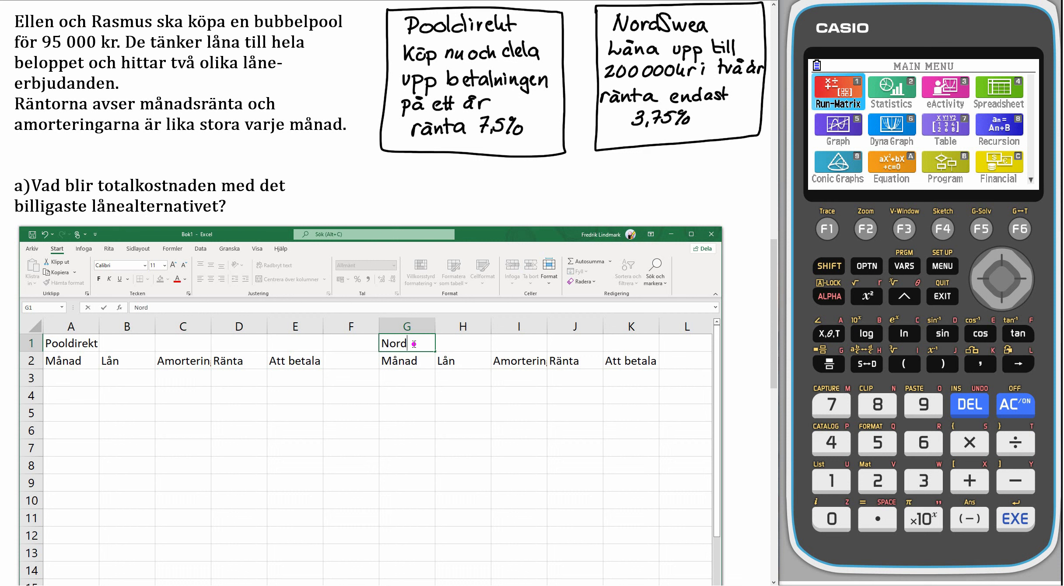
text(Swea)
click(268, 409)
Number the Pooldirekt months from 1 to 12 in A3:A14 by filling the series down from 1 and 2
click(85, 379)
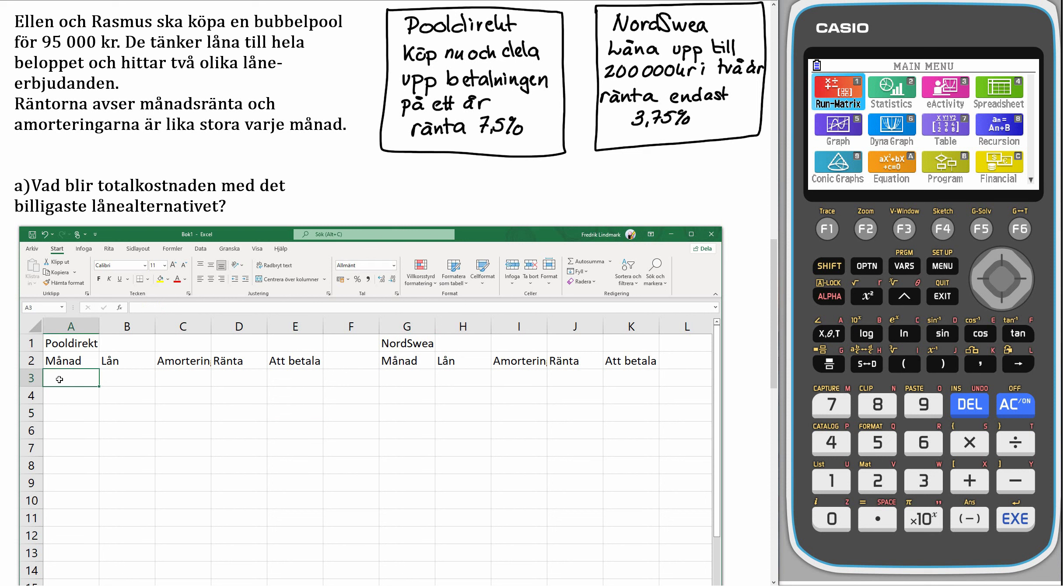
text(1)
key(Return)
text(2)
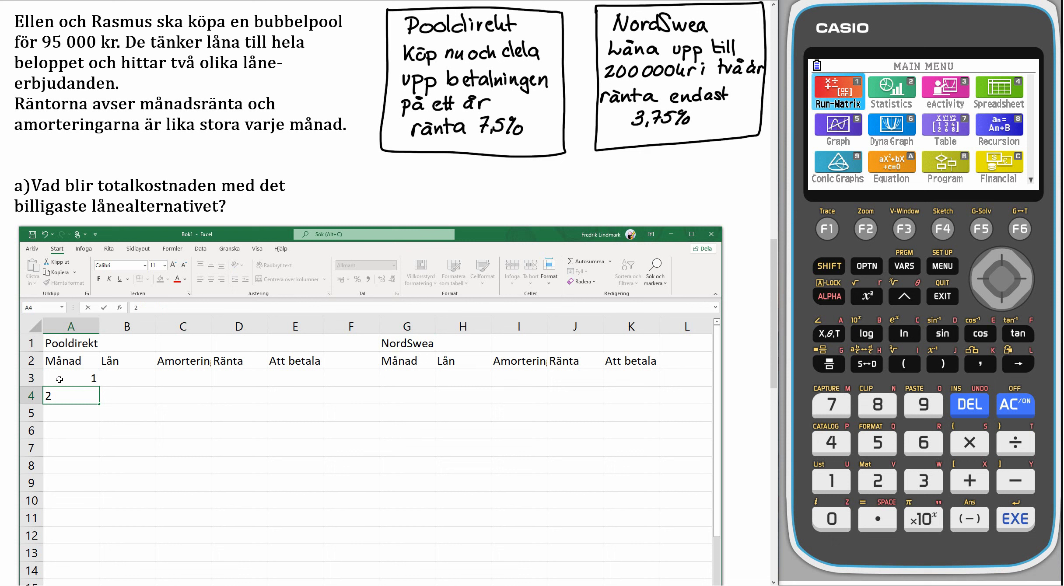
key(Return)
scroll(60, 380, right, 5)
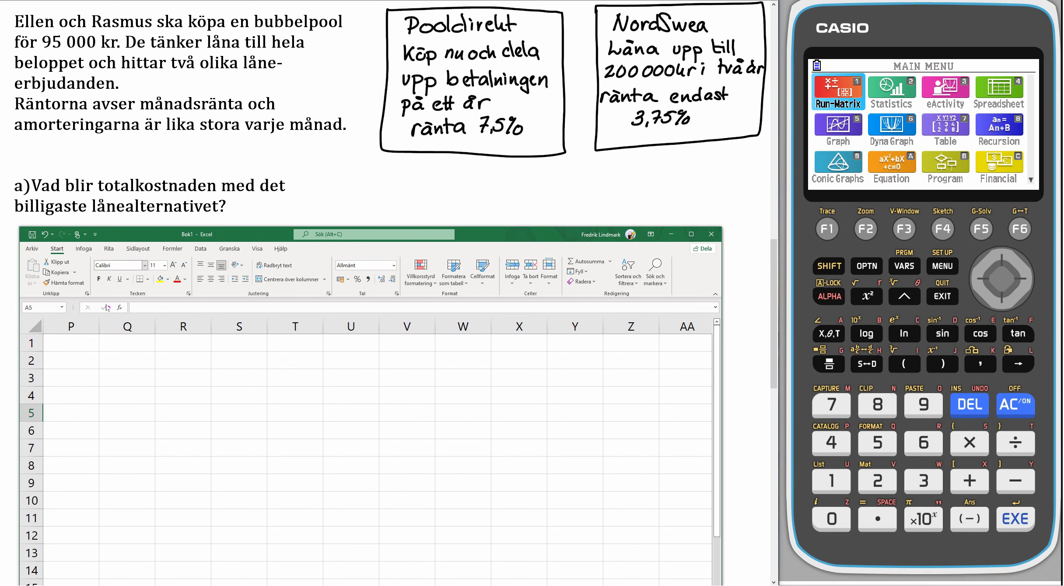
drag(158, 234, 260, 84)
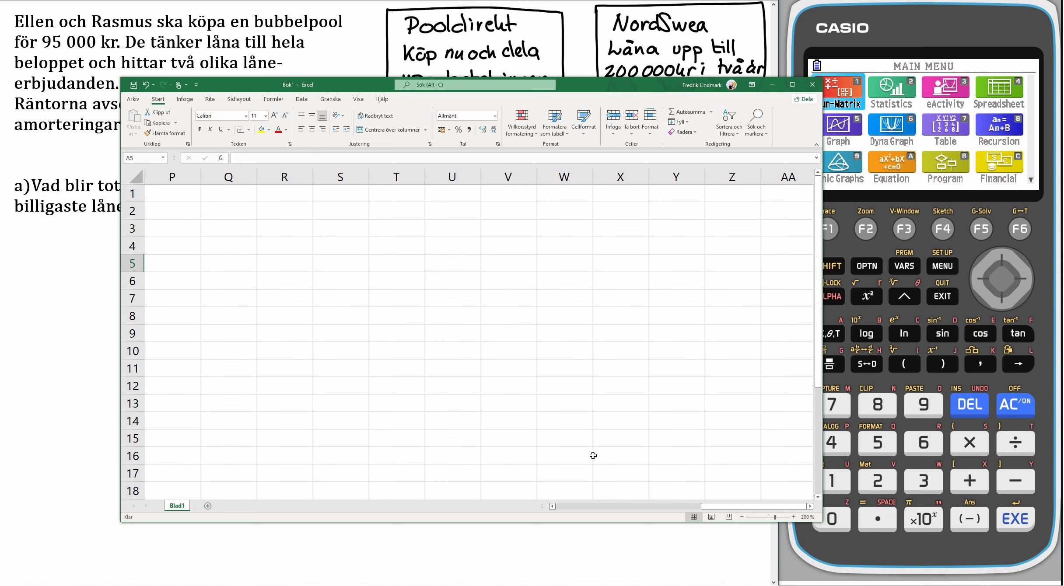
drag(744, 506, 598, 507)
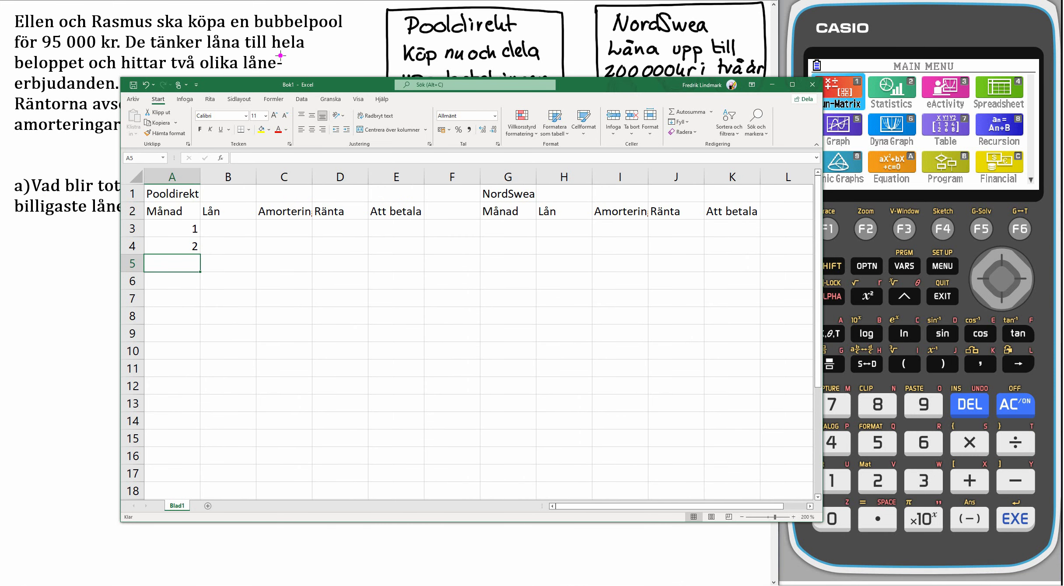
drag(273, 86, 137, 161)
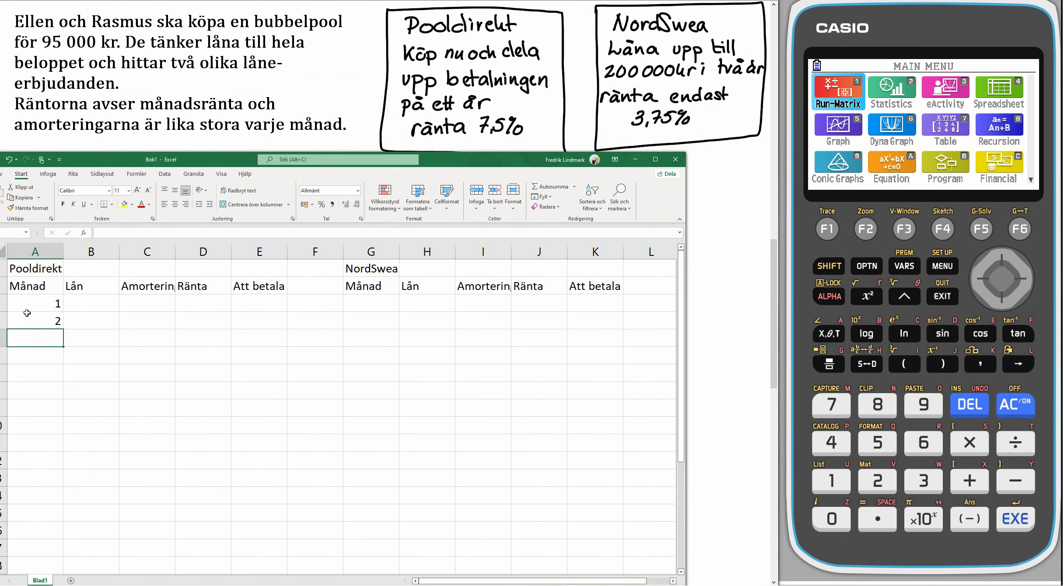
drag(33, 305, 40, 502)
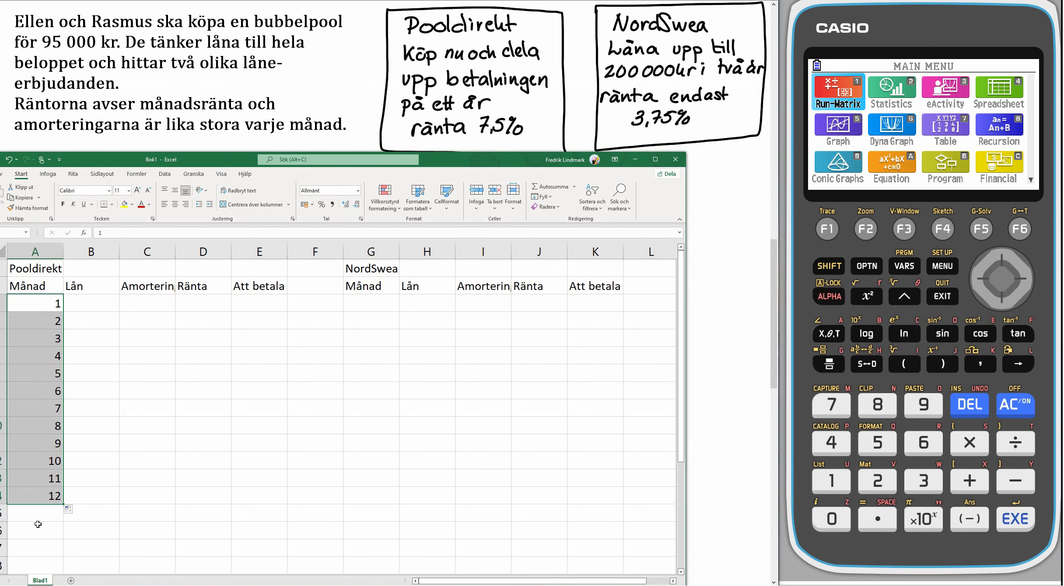
Enter 95000 as the Pooldirekt loan for month 1 in B3
click(99, 303)
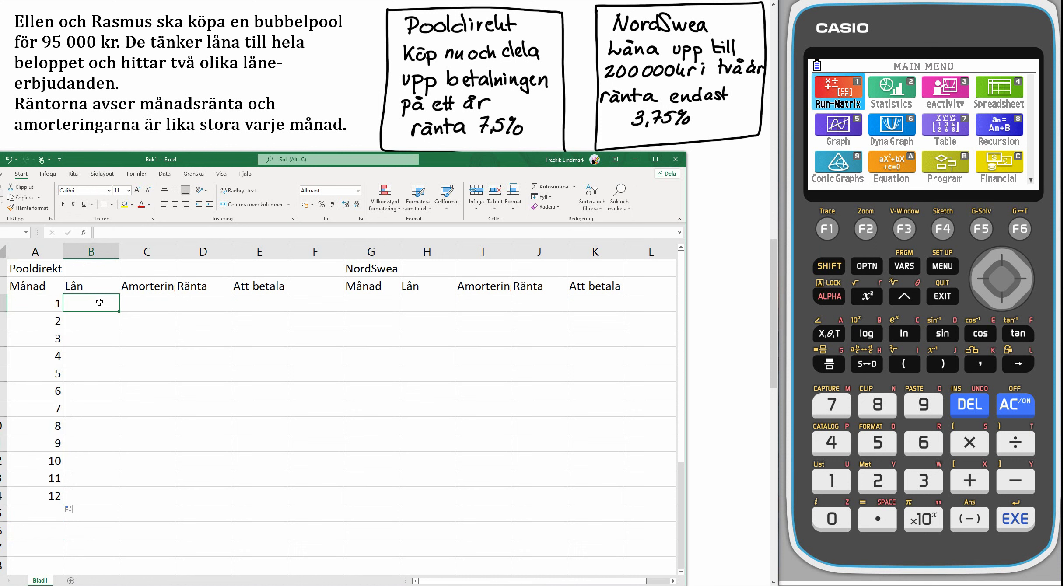
text(95000)
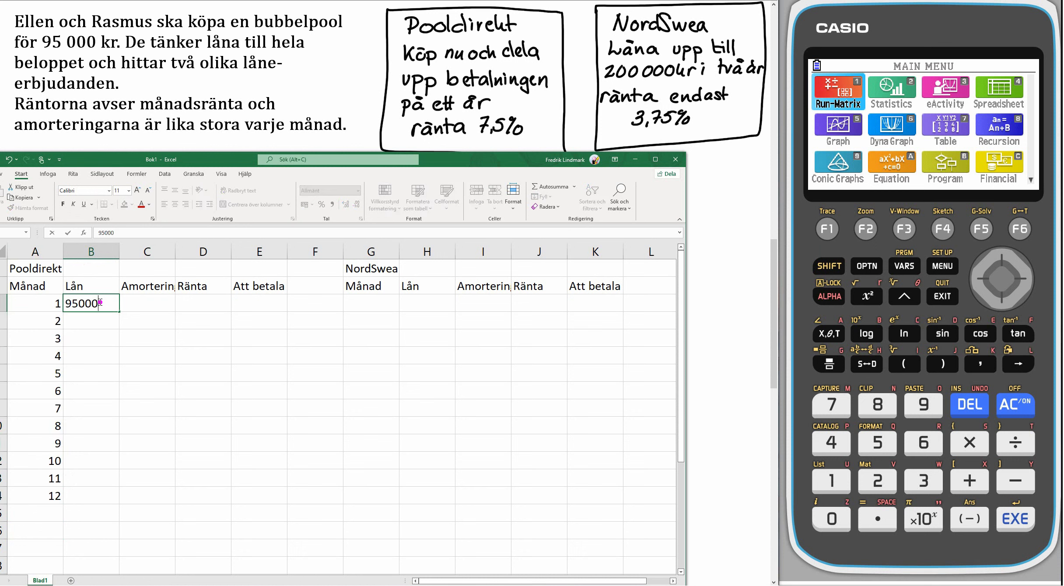
key(Tab)
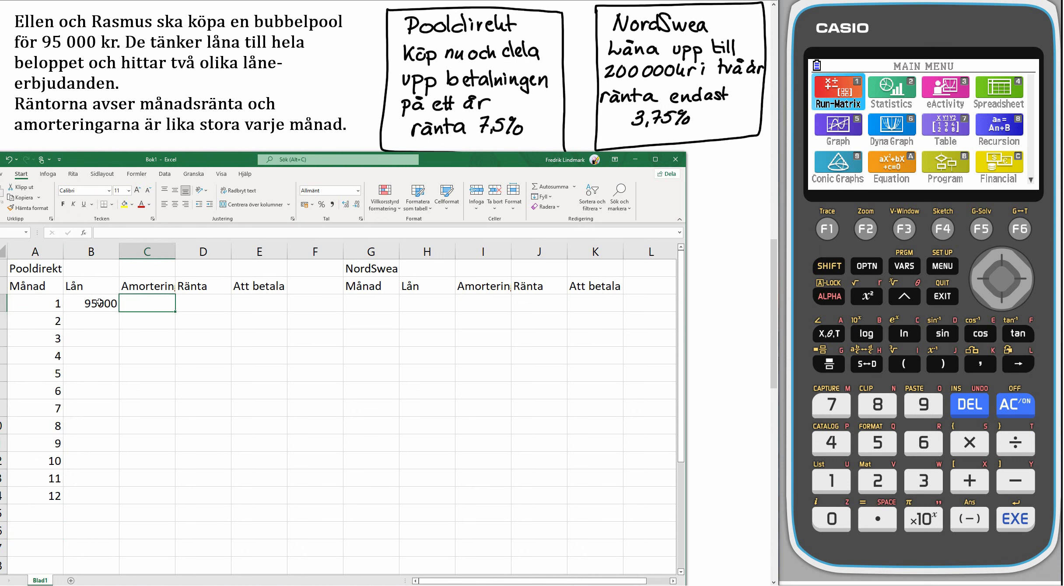
Calculate the month 1 amortization in C3 with =$B$3/12, using an absolute reference to the loan
text(=)
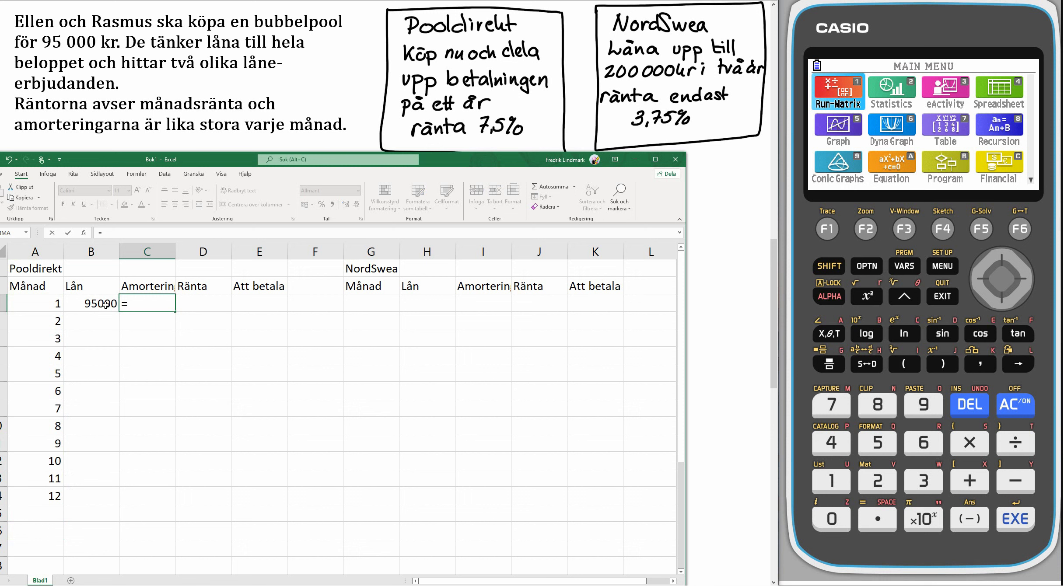
click(93, 304)
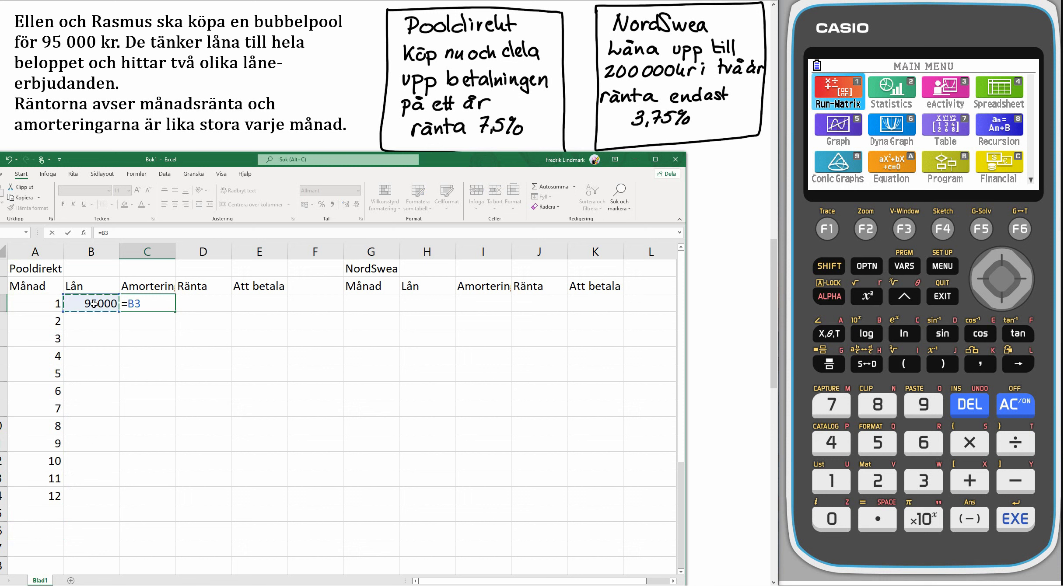
text(/12)
click(127, 308)
text($B$)
click(147, 304)
key(Return)
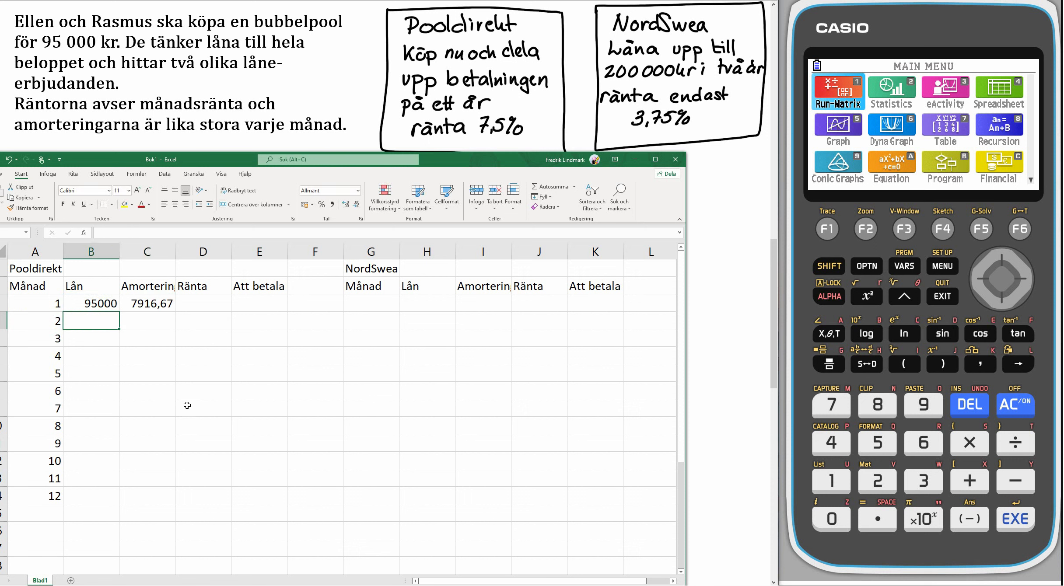
Calculate the month 1 interest in D3 with the formula =B3*0,075
click(205, 308)
text(=)
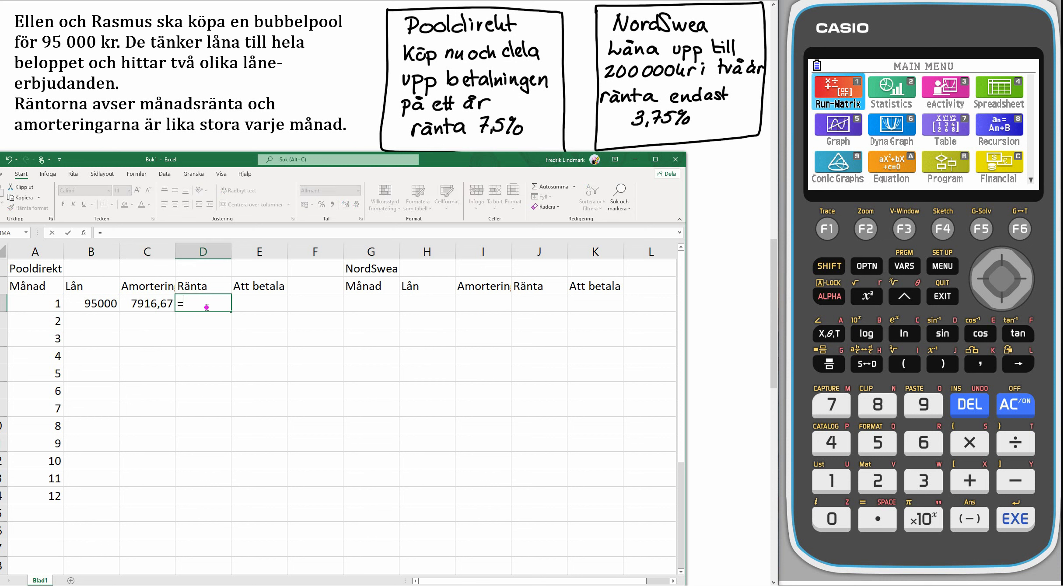
click(82, 303)
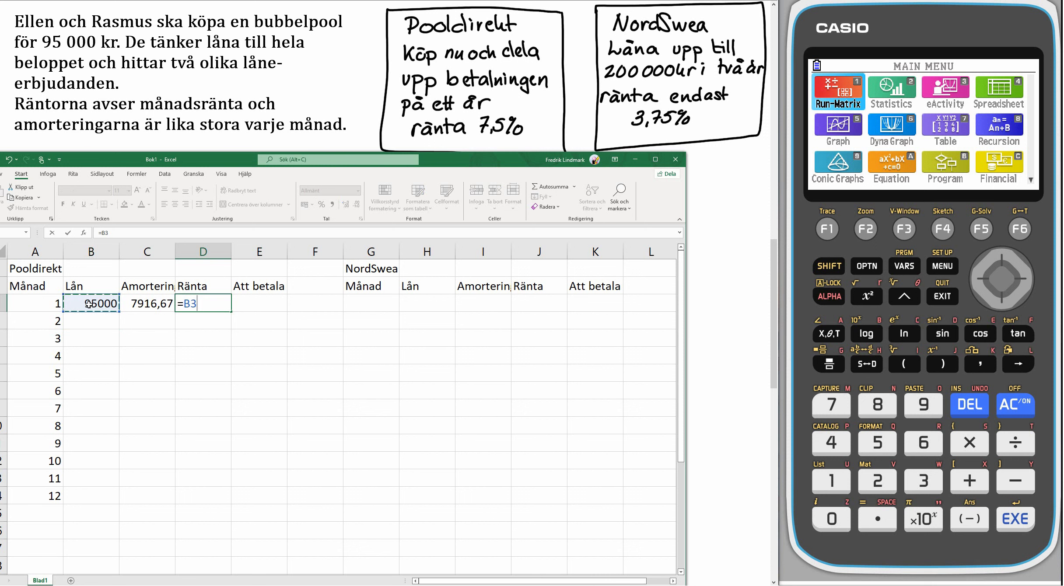
text(*0,075)
key(Return)
Calculate the month 1 amount to pay in E3 with the formula =C3+D3
click(270, 302)
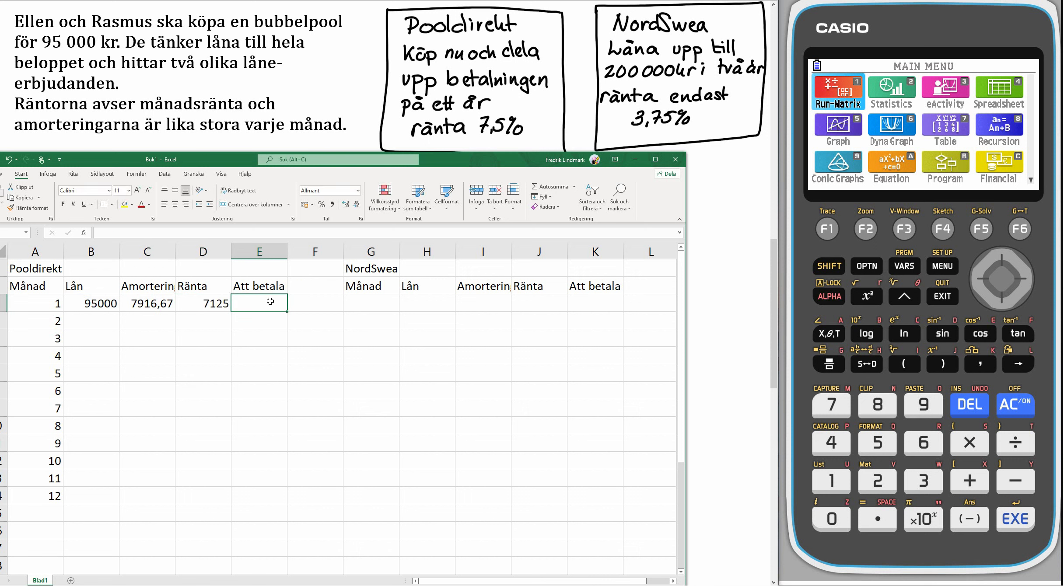
text(=)
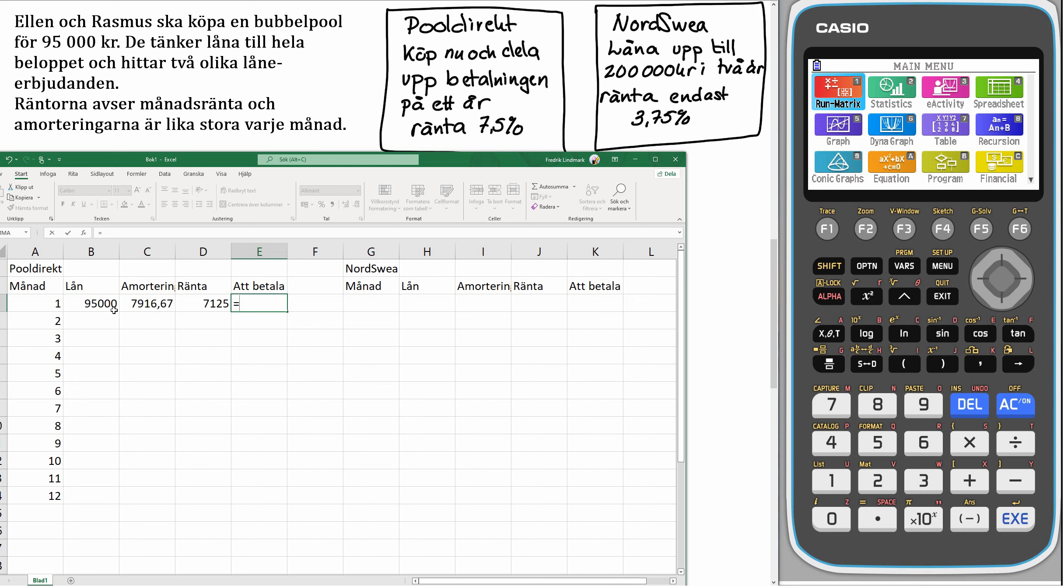
click(157, 304)
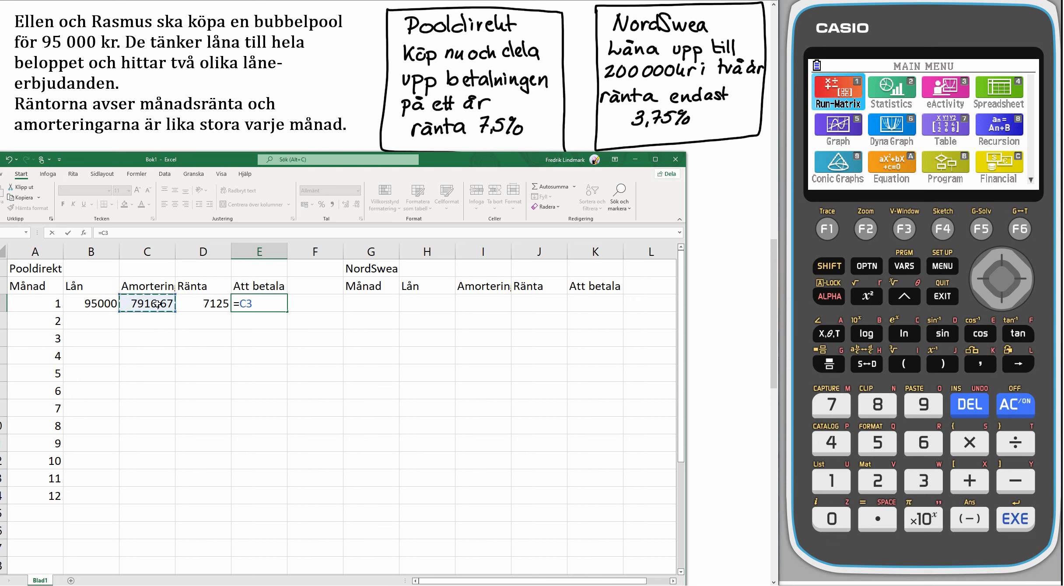
text(+)
click(197, 306)
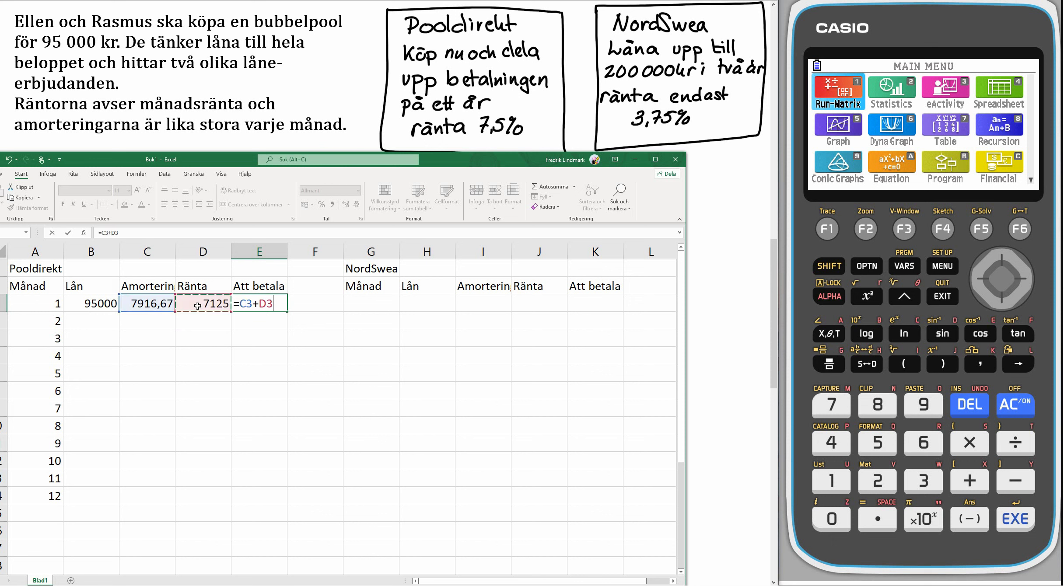
key(Return)
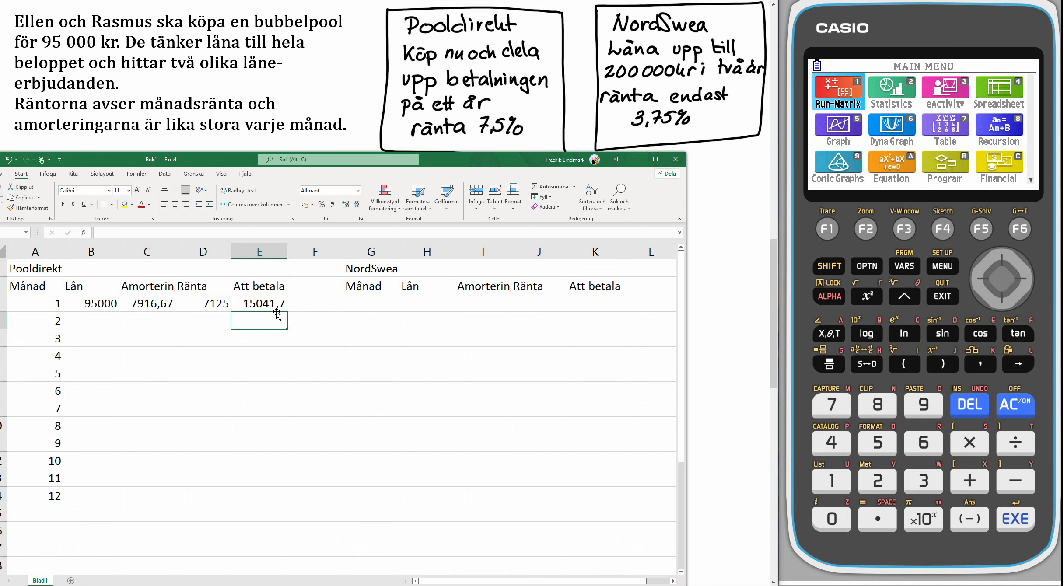
Calculate the Pooldirekt loan remaining for month 2 in B4 with the formula =B3-C3
click(97, 317)
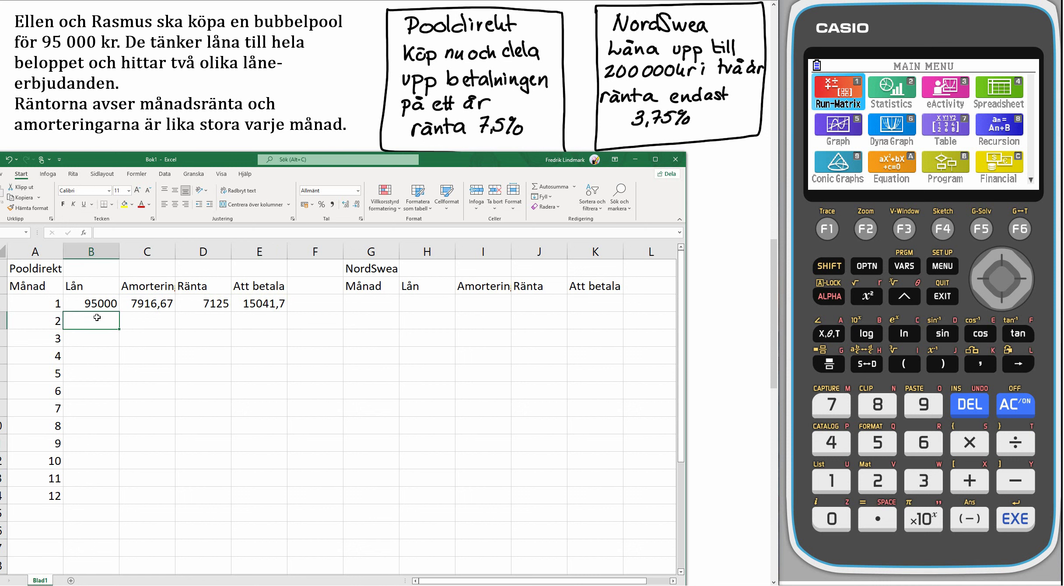
text(=)
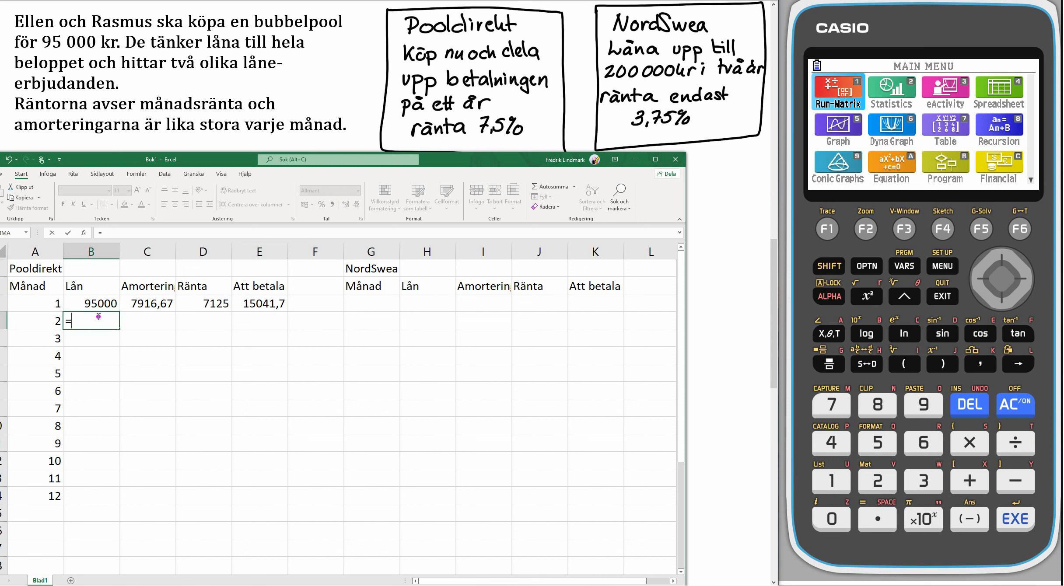
click(100, 306)
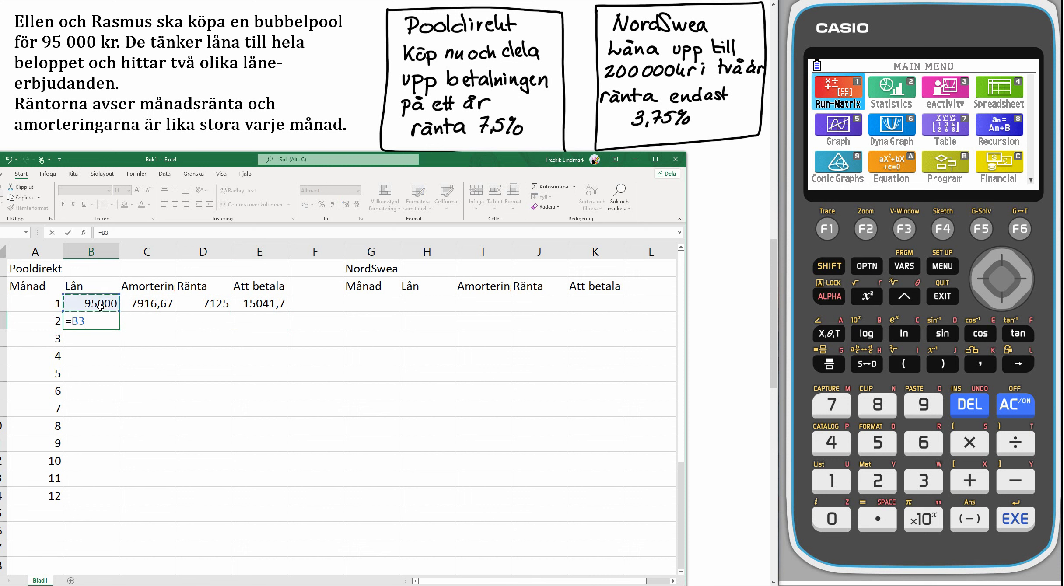
text(-)
click(149, 303)
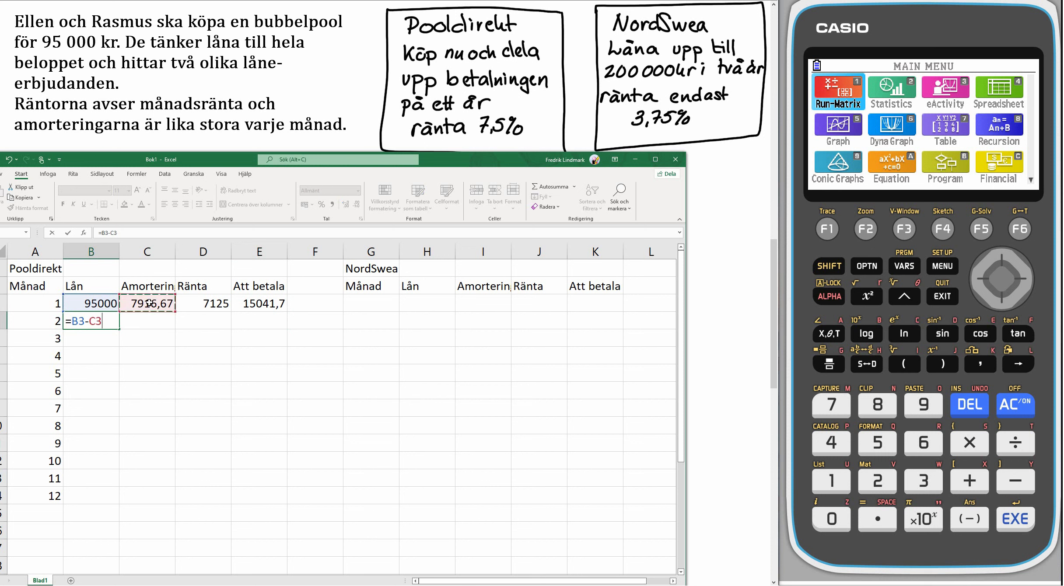
key(Return)
Copy the Pooldirekt amortization and interest formulas from C3 and D3 down to month 2, and check the formula in D4
click(164, 307)
drag(174, 311, 173, 335)
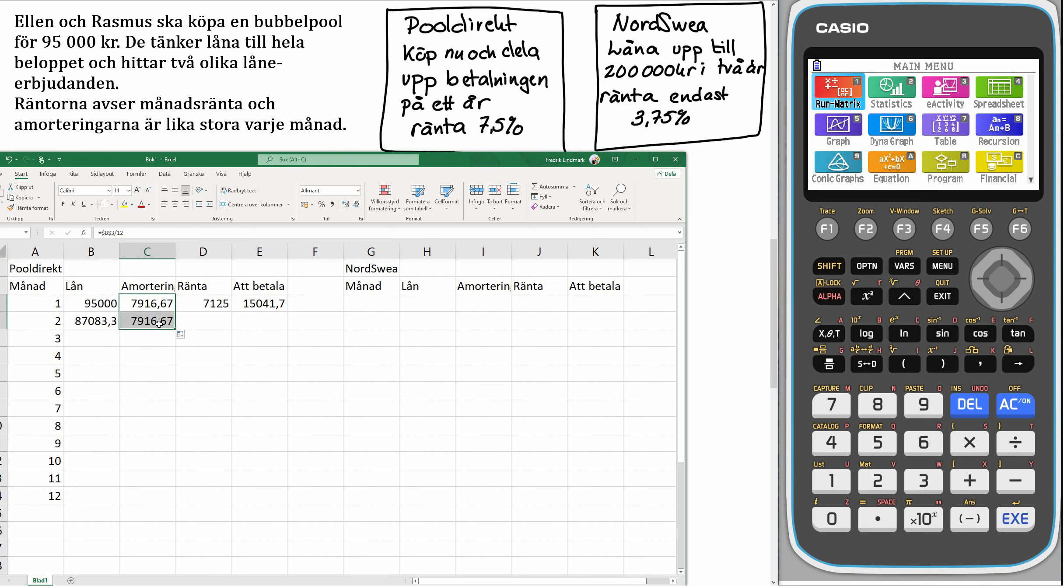
click(212, 305)
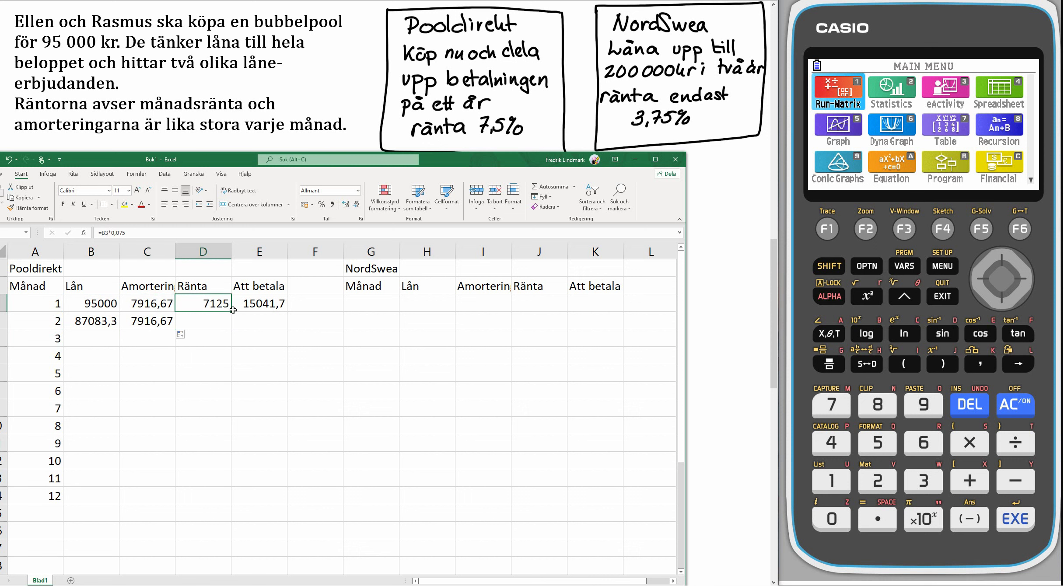
drag(230, 312, 224, 335)
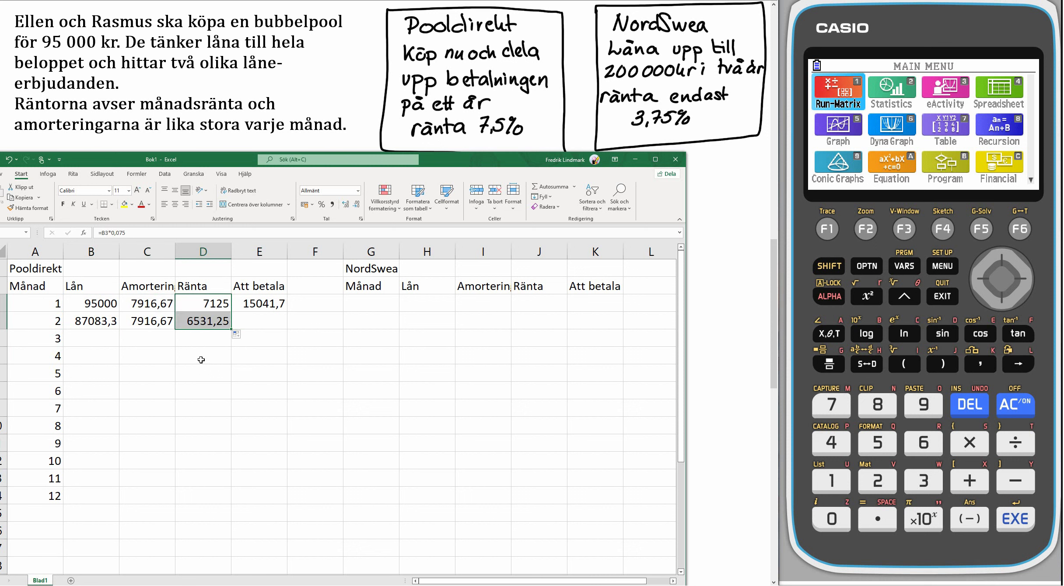
double_click(198, 322)
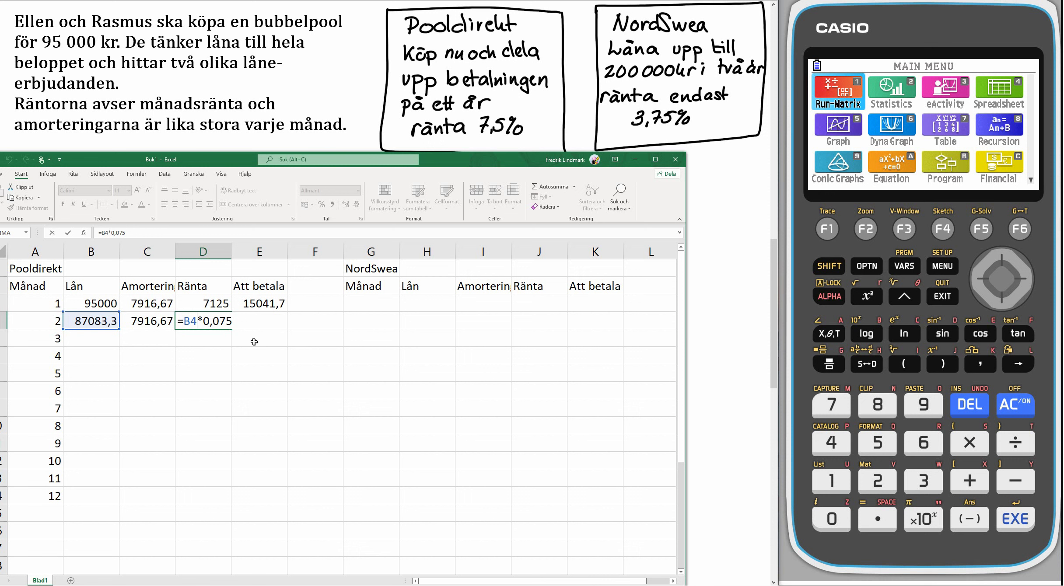
key(Return)
Copy the amount-to-pay formula from E3 to E4, and fill the month 2 formulas in B4:E4 down through month 12
click(269, 305)
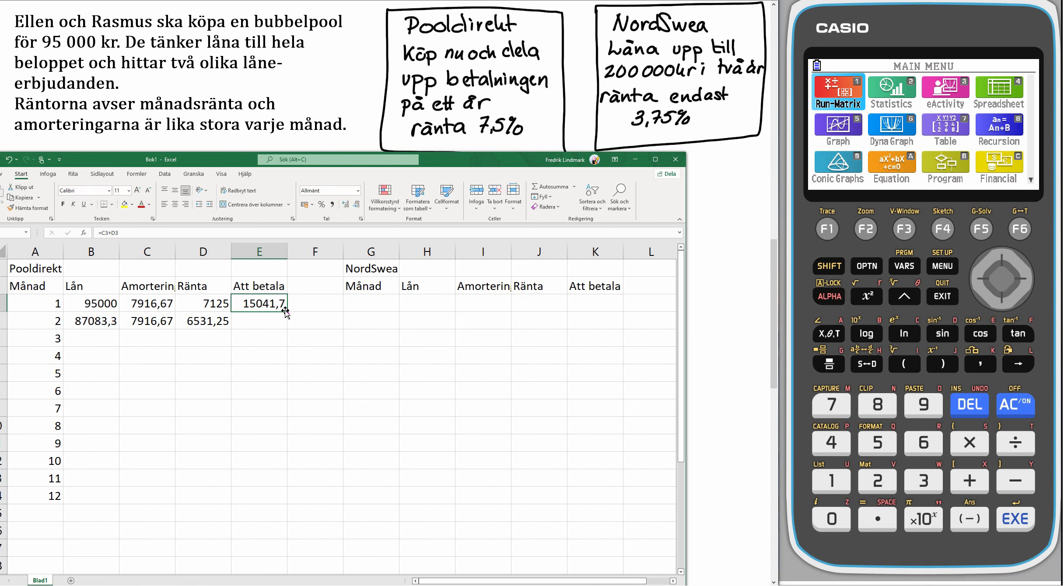
drag(285, 310, 284, 328)
double_click(270, 321)
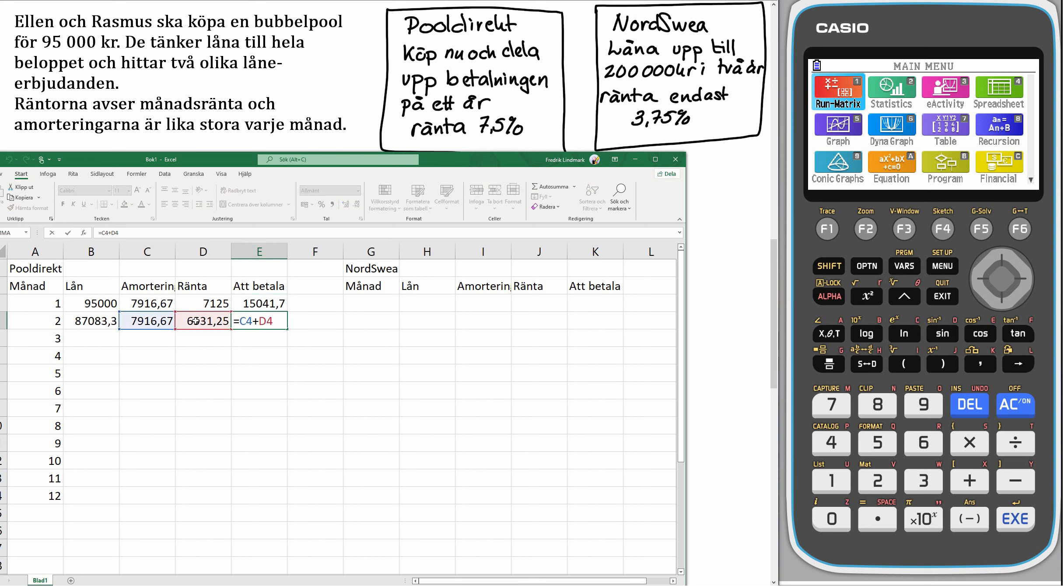
key(Return)
drag(112, 323, 265, 323)
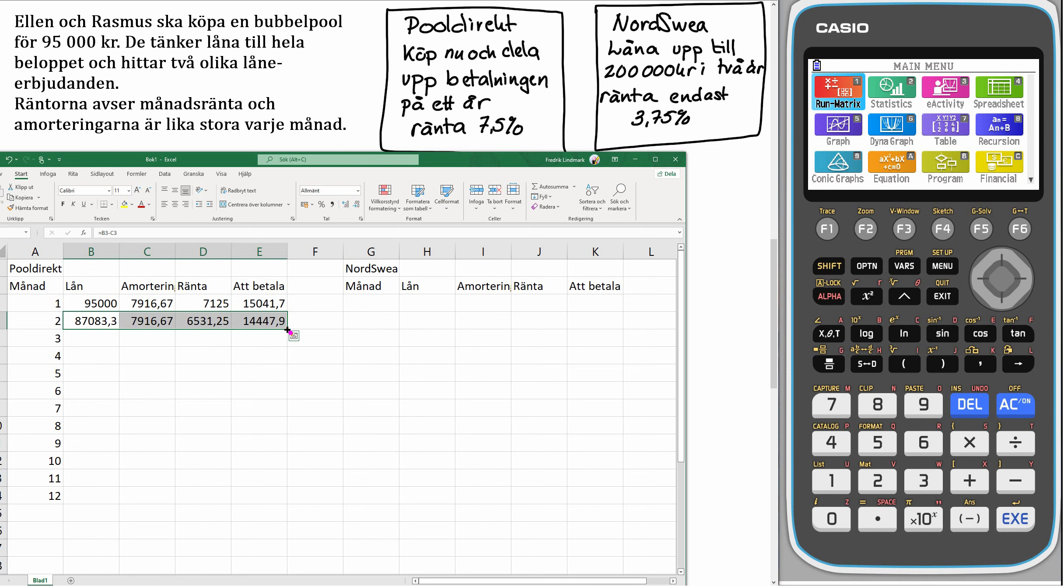
drag(287, 329, 276, 503)
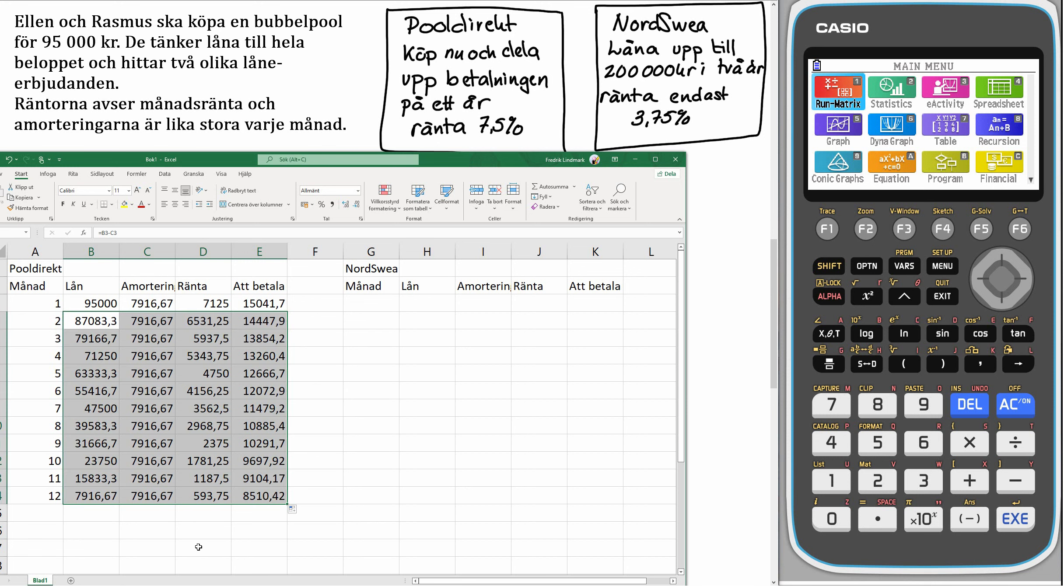
Label D15 as Summa and total the Pooldirekt payments in E15 with =SUMMA(E3:E14)
click(194, 516)
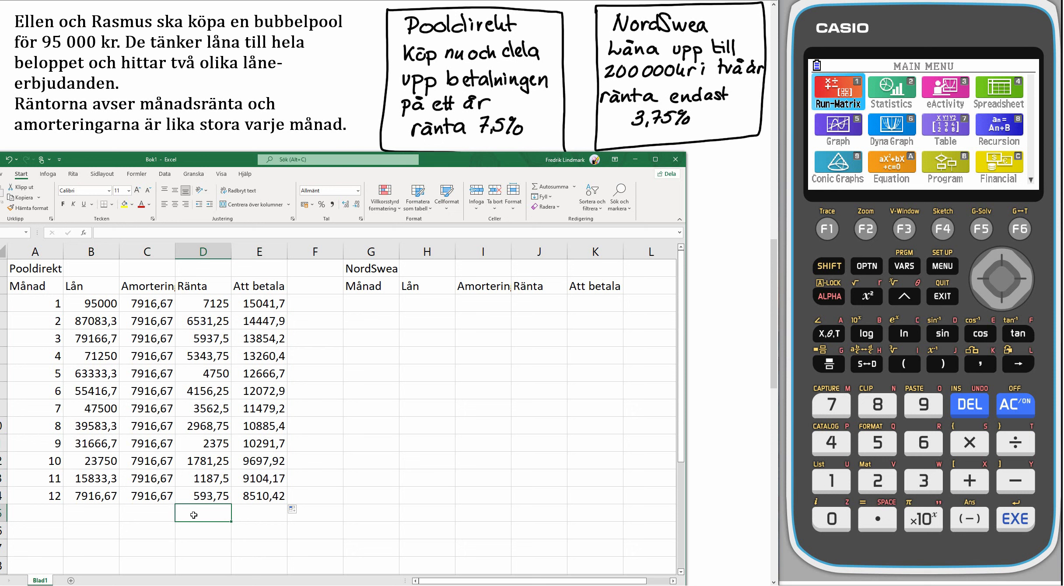
text(To)
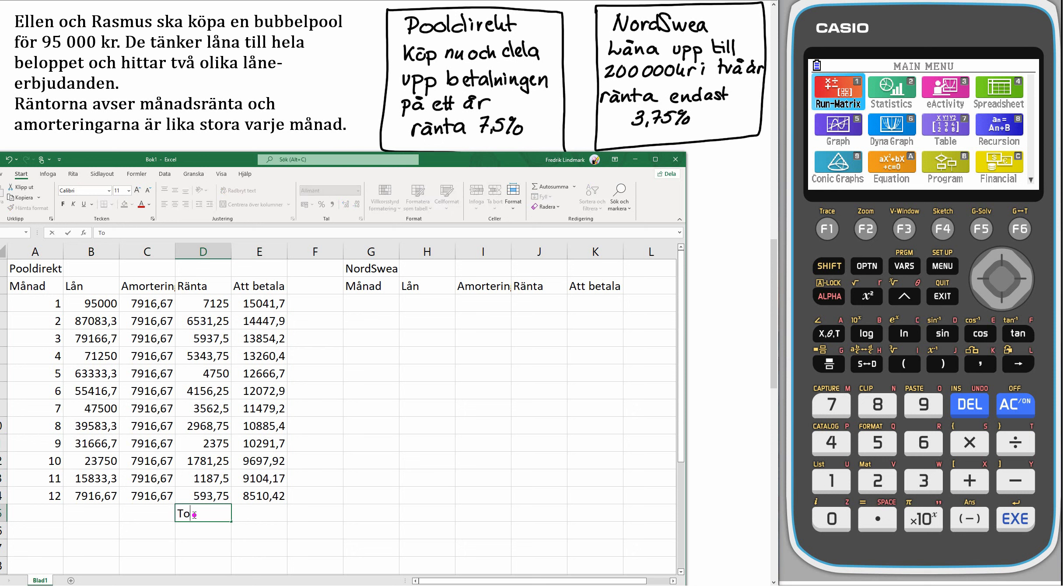
key(BackSpace)
key(BackSpace)
text(Summa)
key(Tab)
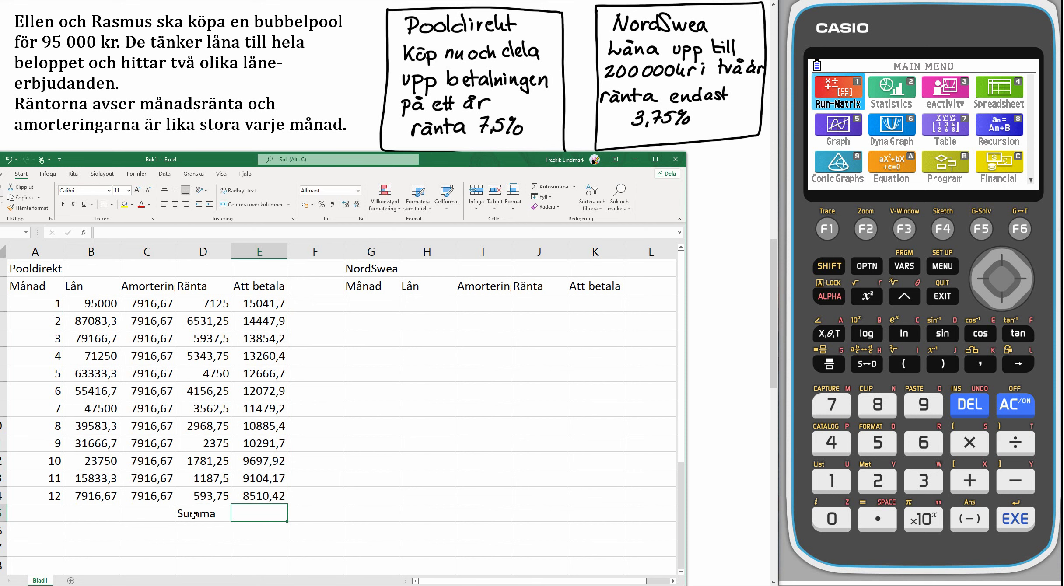
click(548, 189)
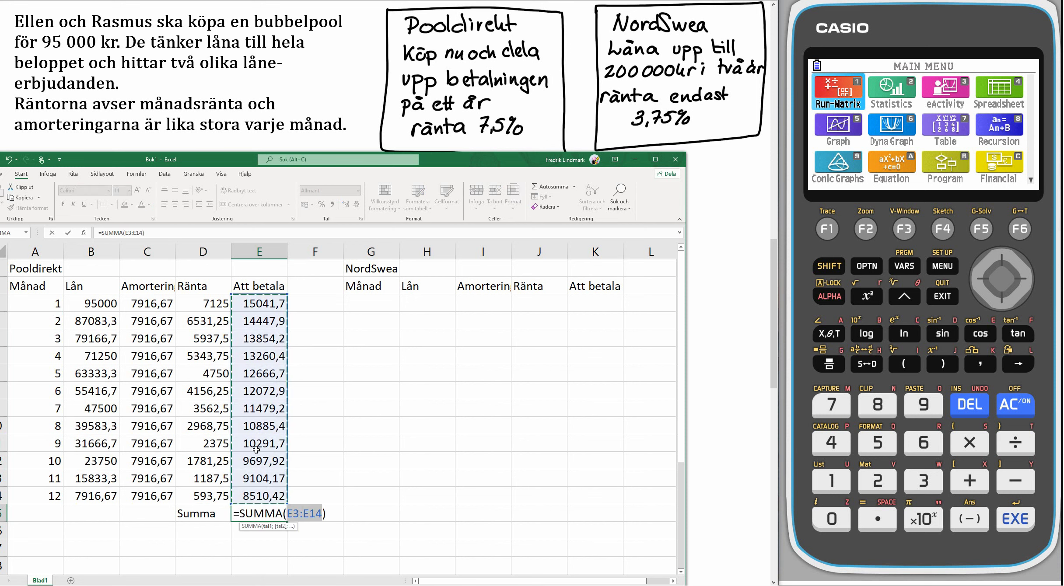
key(Return)
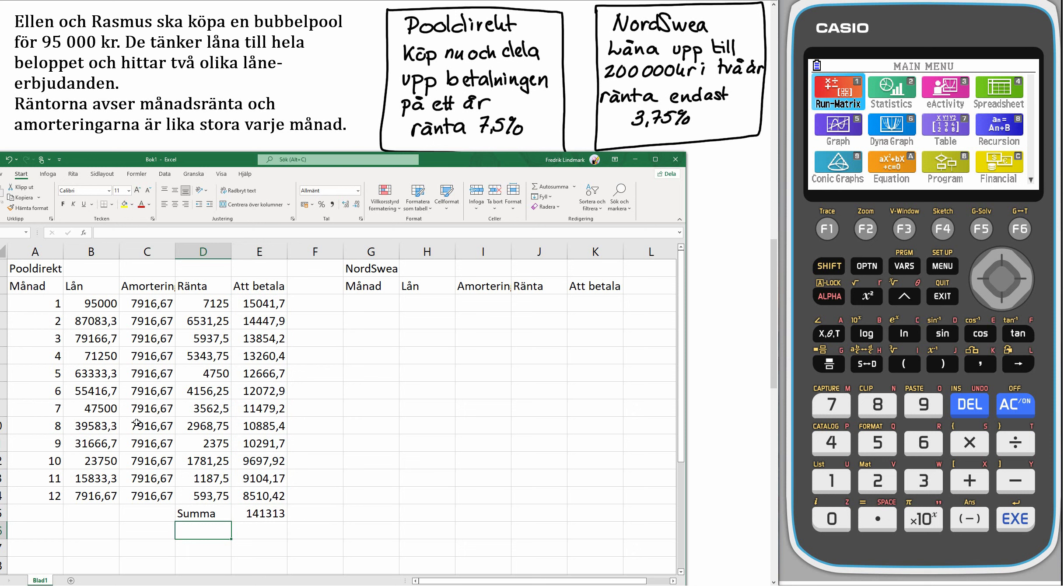
Enter months 1 and 2 in G3:G4 of the NordSwea table and 95000 as the month 1 loan in H3
click(367, 305)
text(1)
key(Return)
text(2)
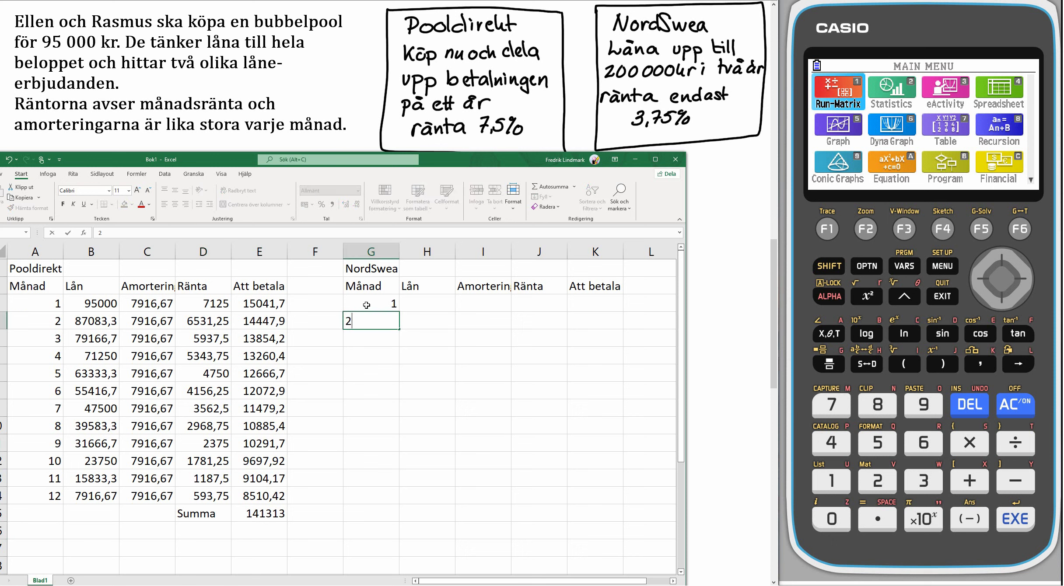
key(Return)
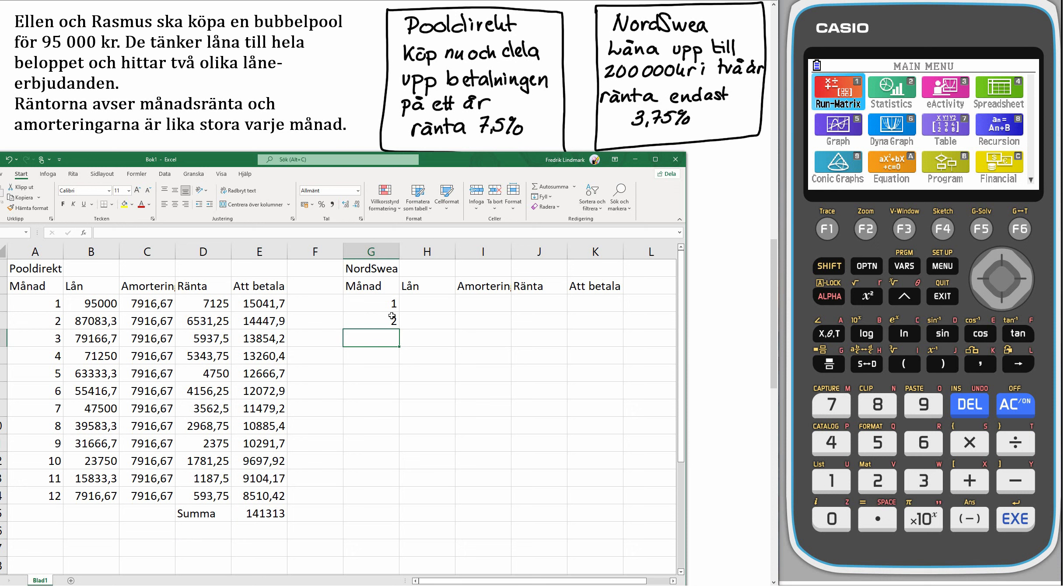
click(423, 303)
text(95000)
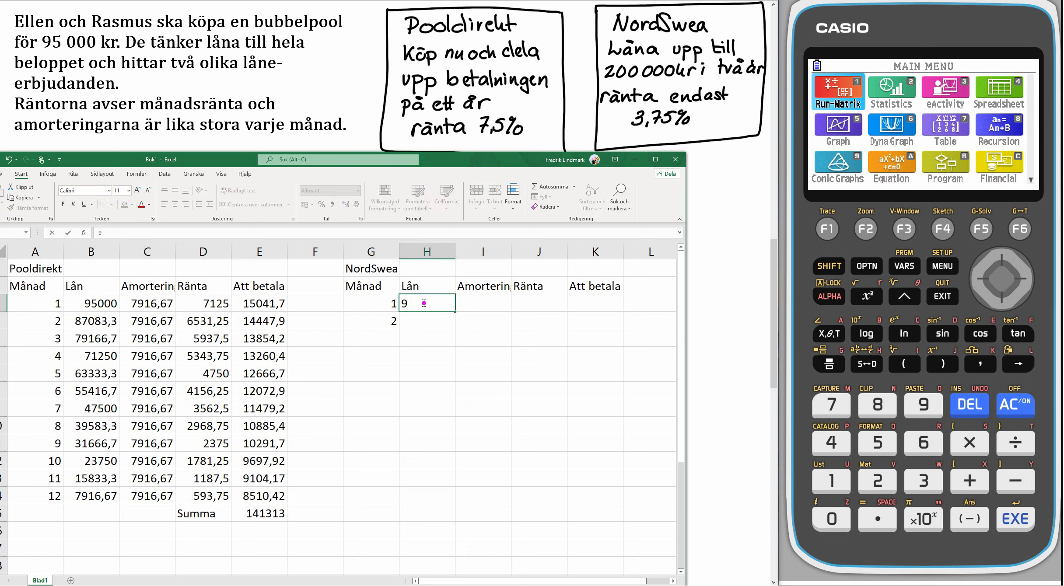
Calculate the NordSwea month 1 amortization in I3 with =$H$3/24, using an absolute reference to the loan
click(495, 299)
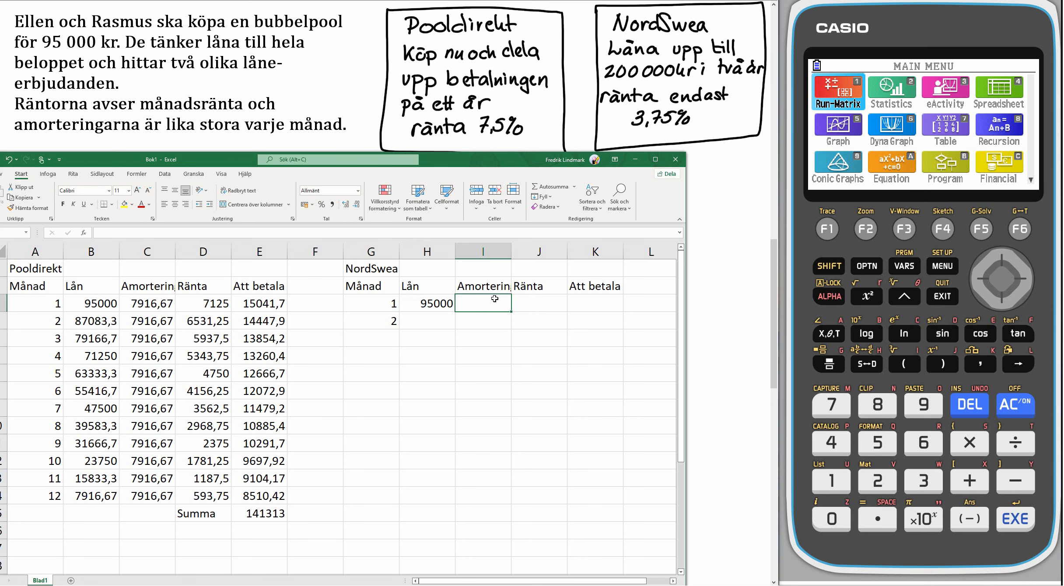
text(=)
click(425, 307)
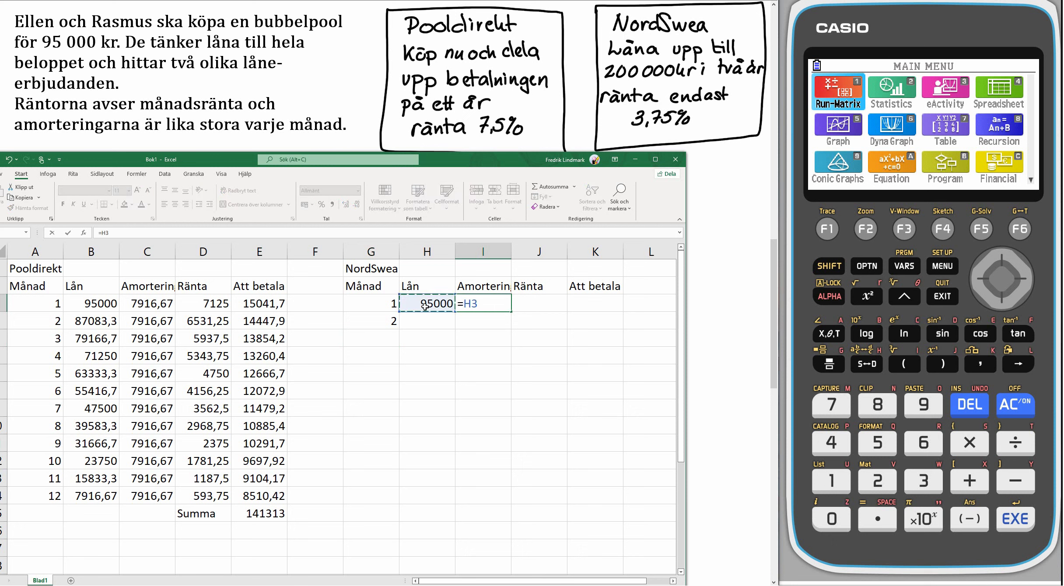
text(/)
text(24)
text($)
key(Right)
text($)
key(Return)
Calculate the NordSwea month 1 interest in J3 with the formula =H3*0,0375
click(536, 303)
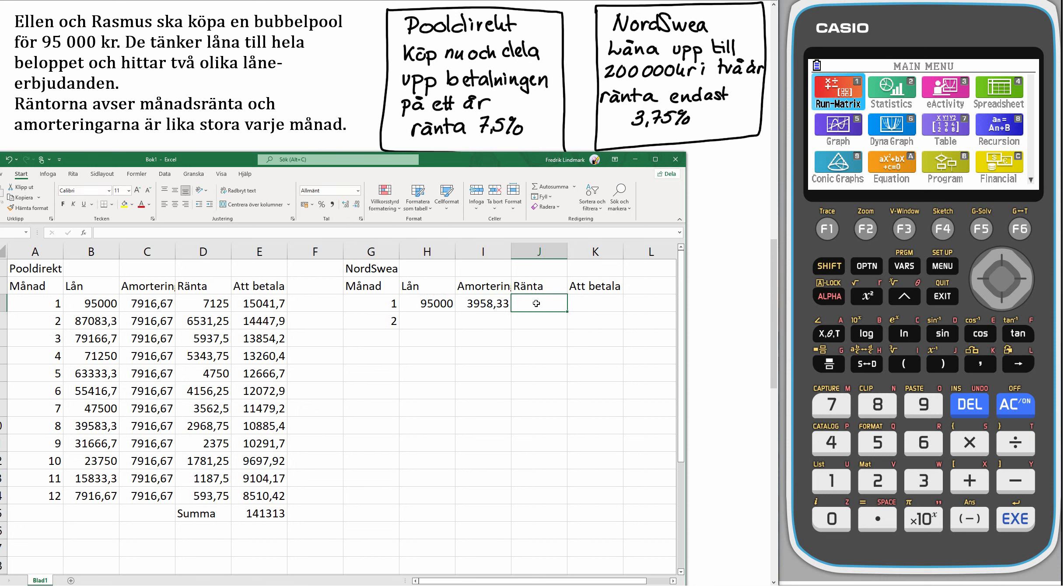
text(=)
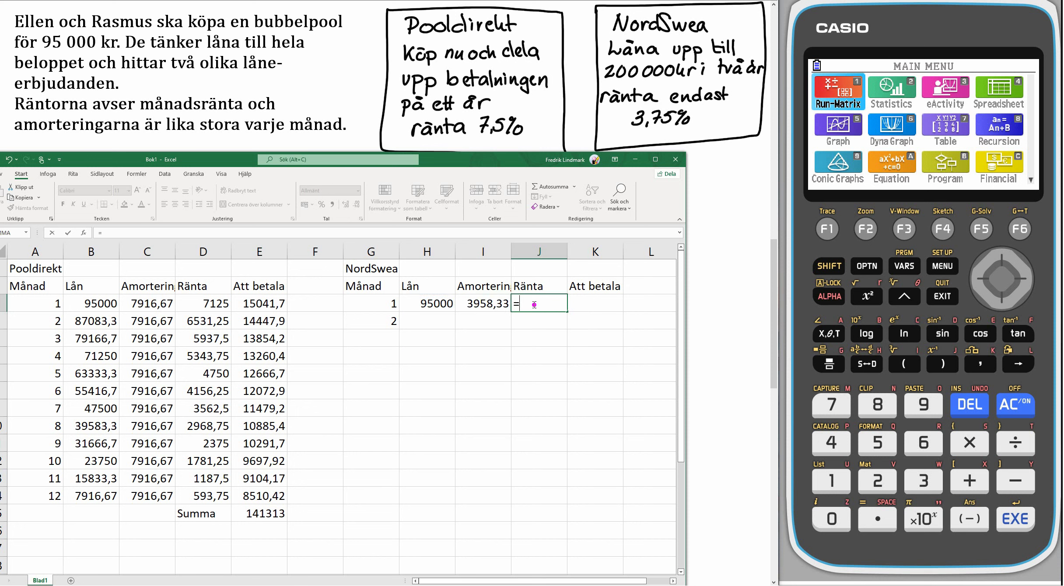
click(439, 305)
text(*)
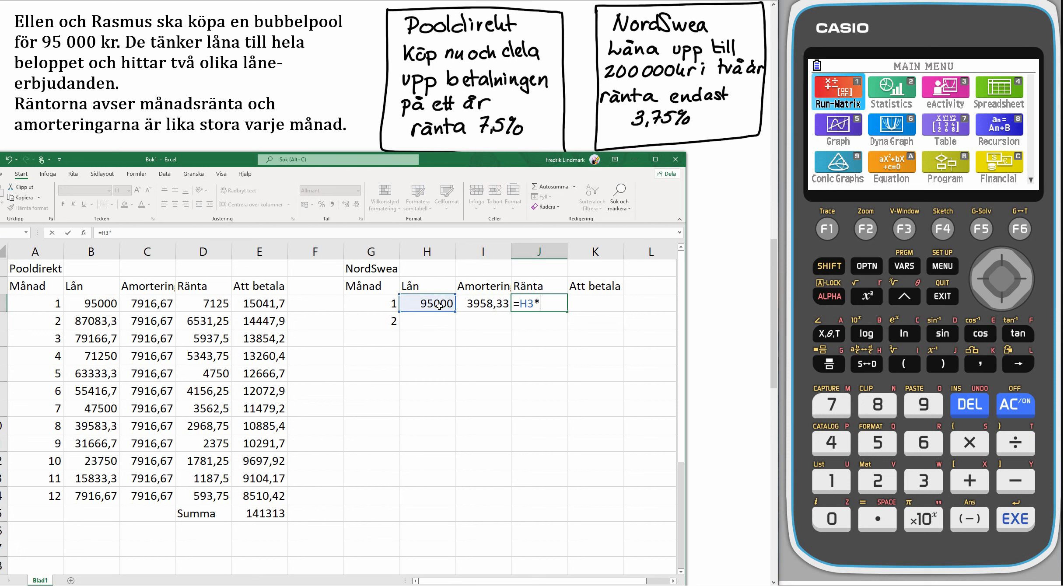
text(0,0375)
key(Return)
Calculate the NordSwea month 1 amount to pay in K3 with the formula =I3+J3
click(594, 300)
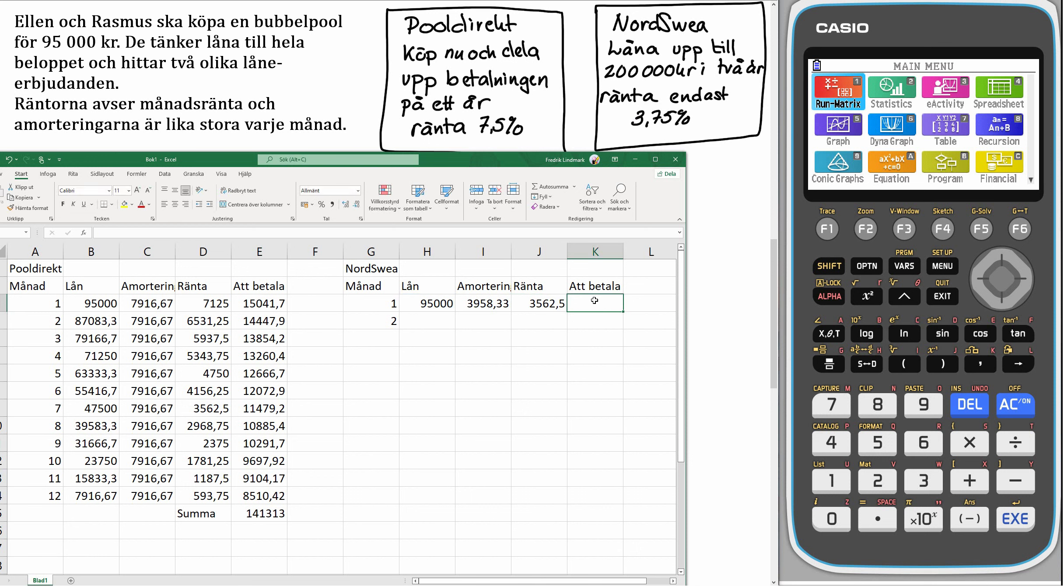
text(=)
click(478, 304)
text(+)
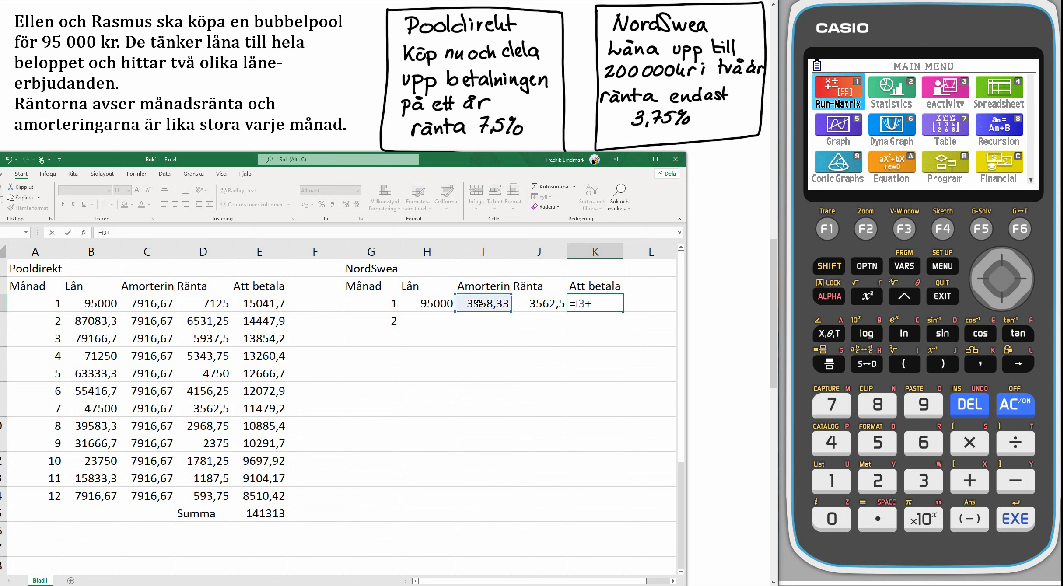
click(525, 299)
key(Return)
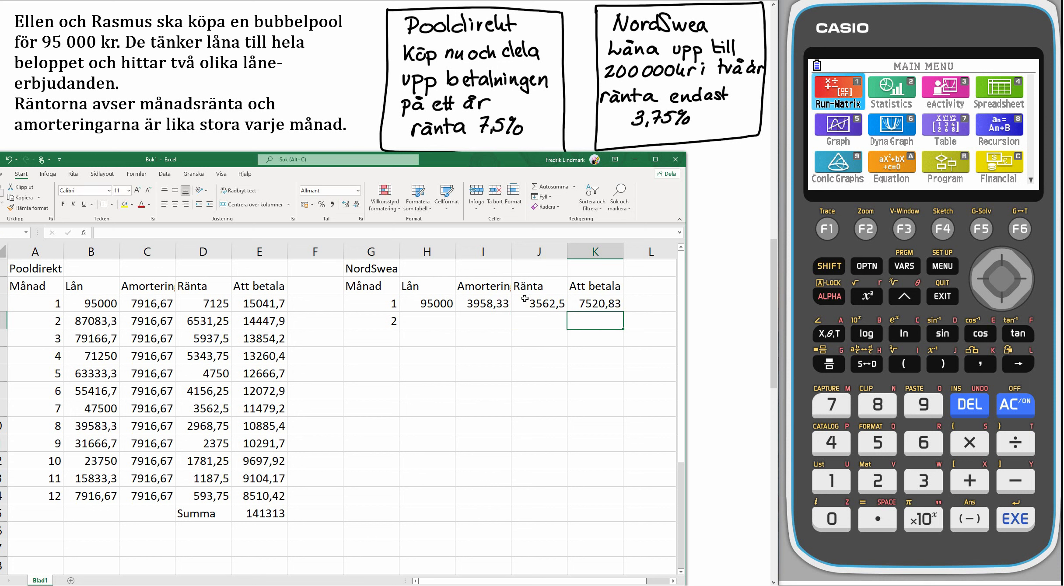
Calculate the NordSwea loan remaining for month 2 in H4 with the formula =H3-I3
click(437, 324)
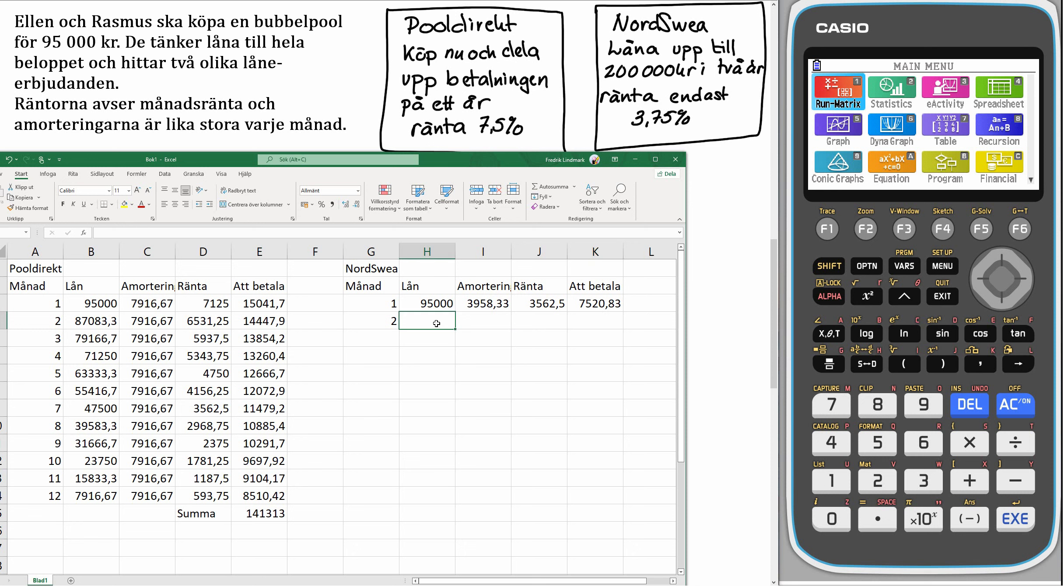
text(=)
click(448, 305)
text(-)
click(479, 302)
key(Return)
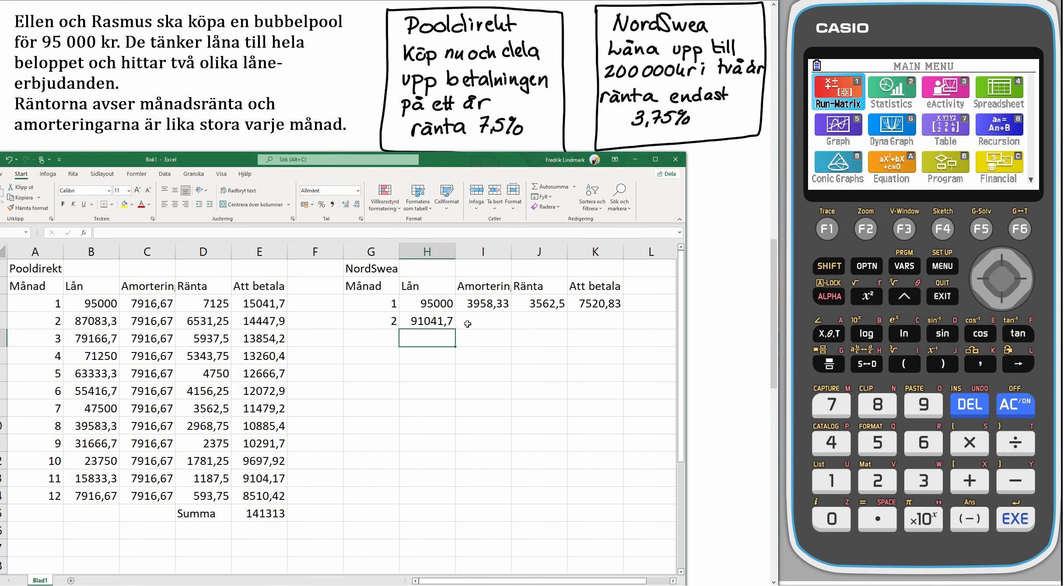
Copy the NordSwea amortization and interest formulas from I3 and J3 down to month 2, and check the formula in J4
click(494, 305)
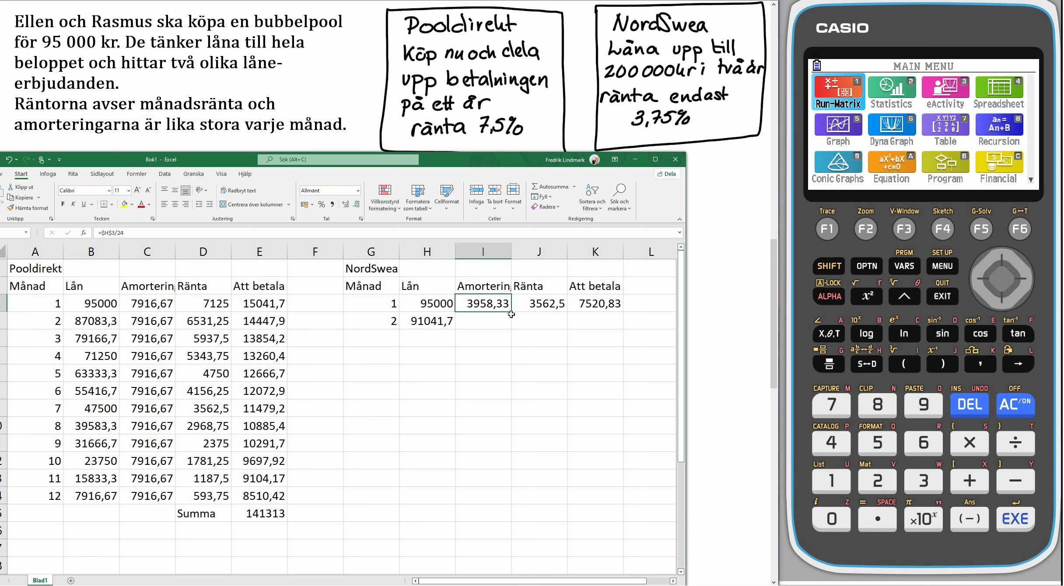
drag(512, 312, 508, 329)
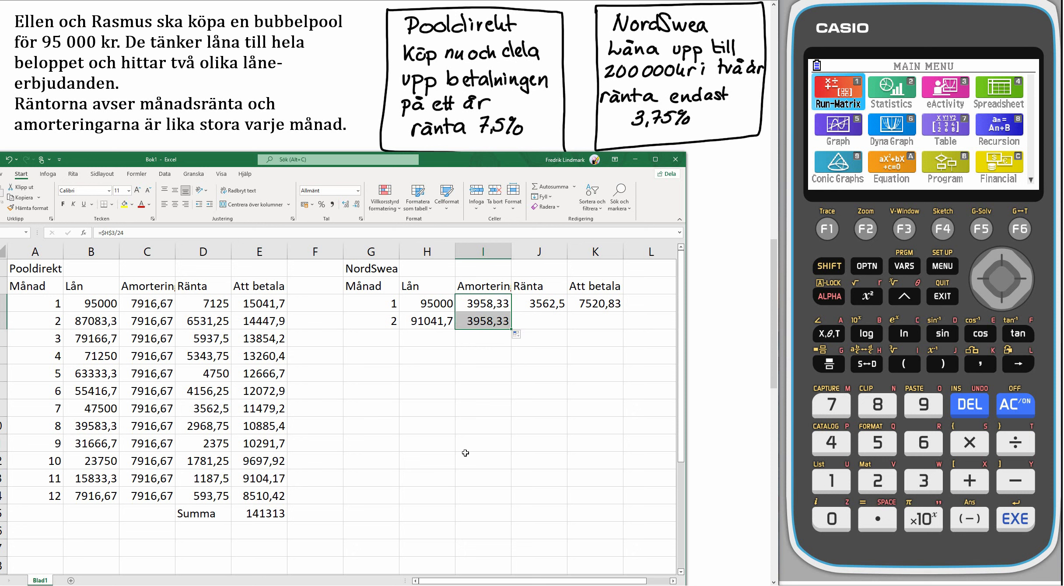
click(534, 306)
drag(567, 312, 566, 331)
double_click(543, 323)
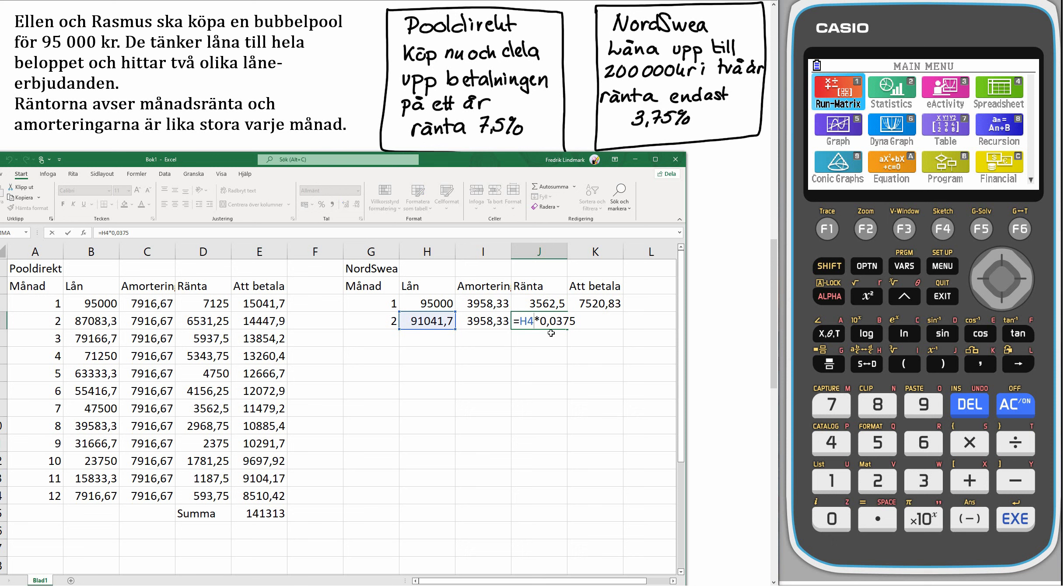
key(Return)
Copy the NordSwea amount-to-pay formula from K3 down to month 2, and check the formula in K4
click(603, 305)
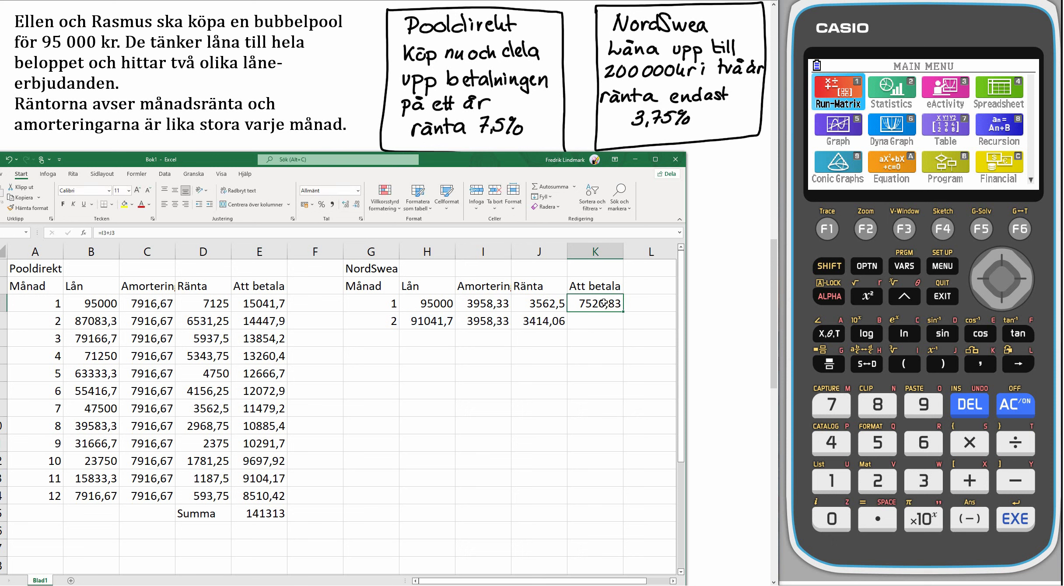
drag(622, 312, 621, 329)
double_click(598, 324)
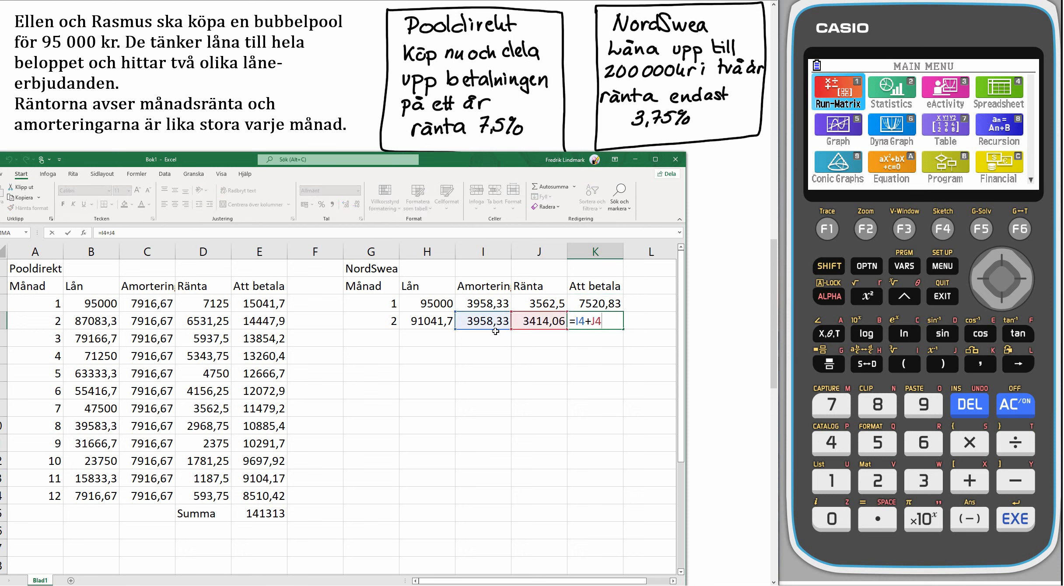
key(Return)
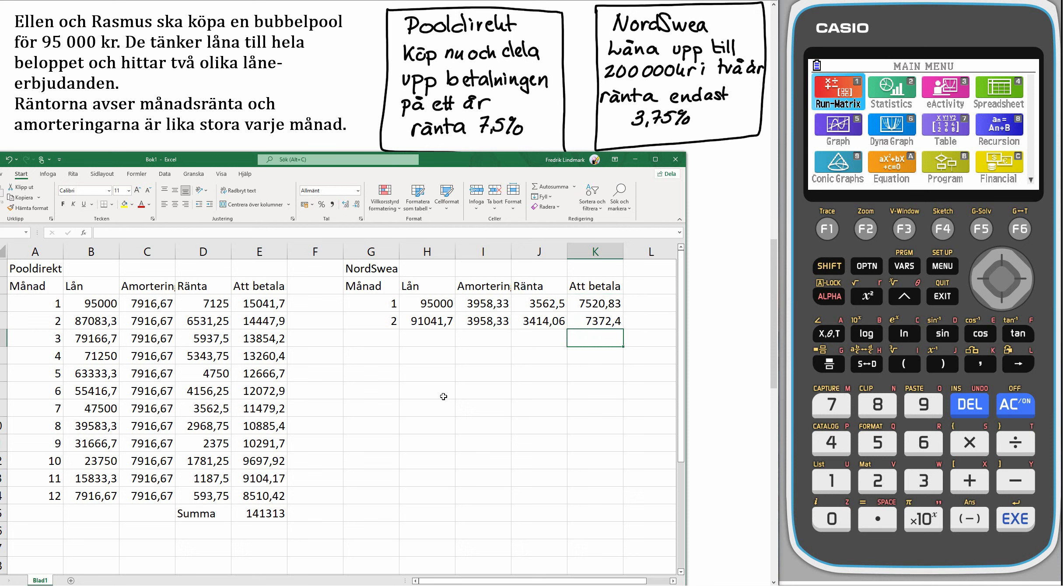
Extend the NordSwea month numbers in column G to 24, and fill the month 2 formulas in H4:K4 down to month 24
click(382, 304)
drag(382, 304, 384, 550)
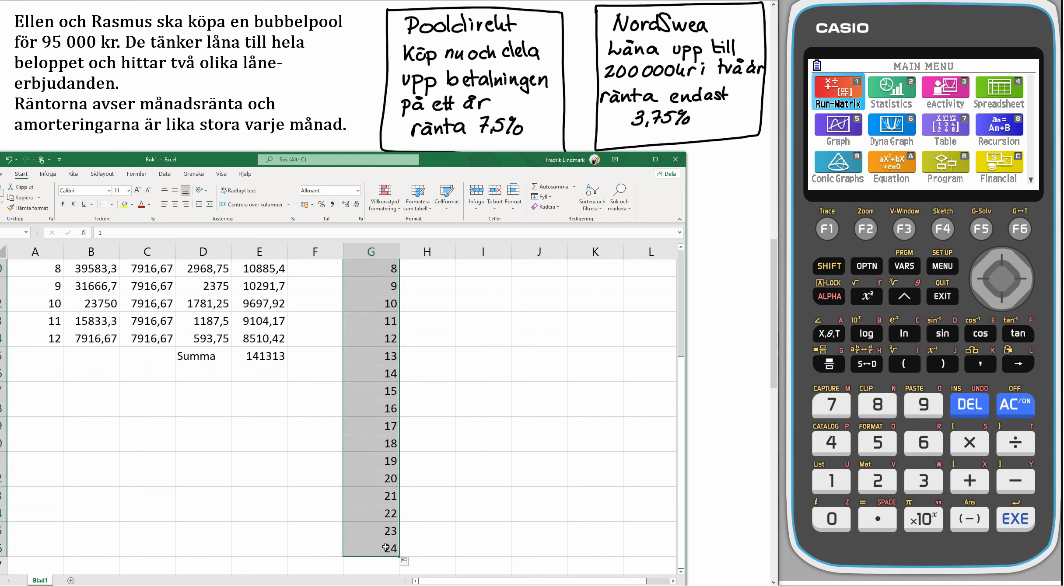
scroll(392, 554, up, 3)
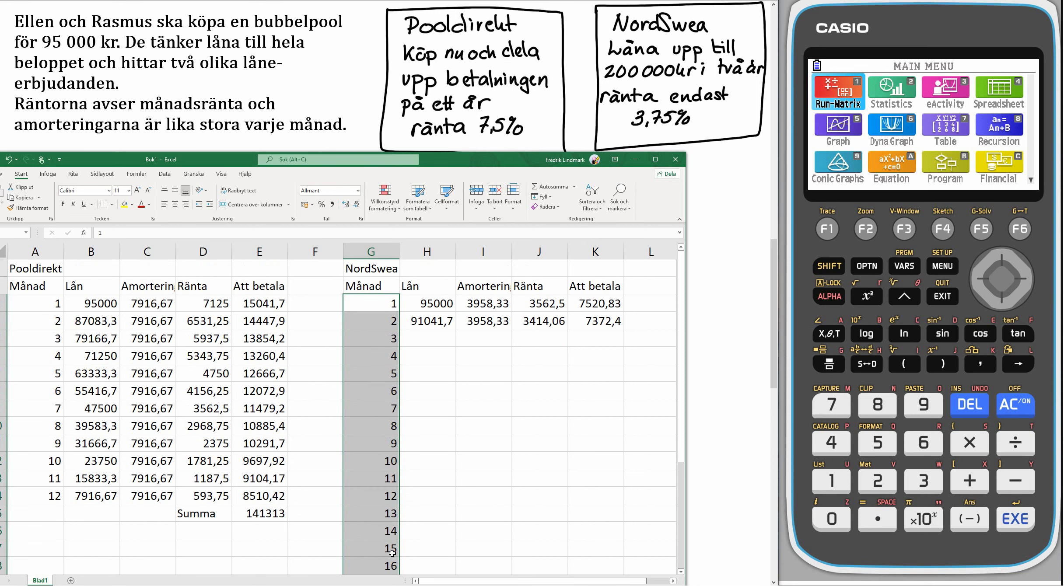
drag(421, 323, 614, 316)
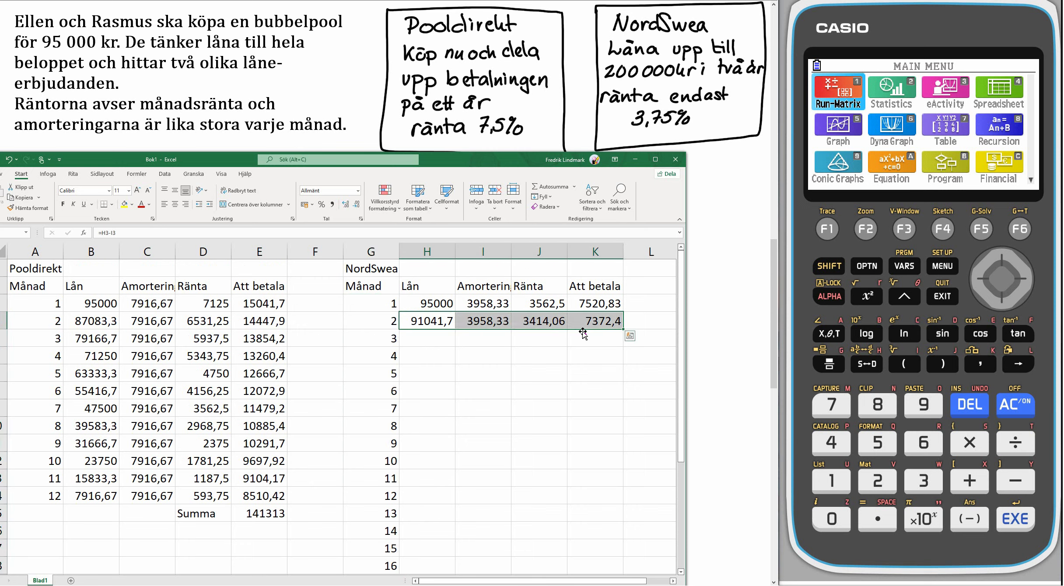
drag(624, 329, 583, 552)
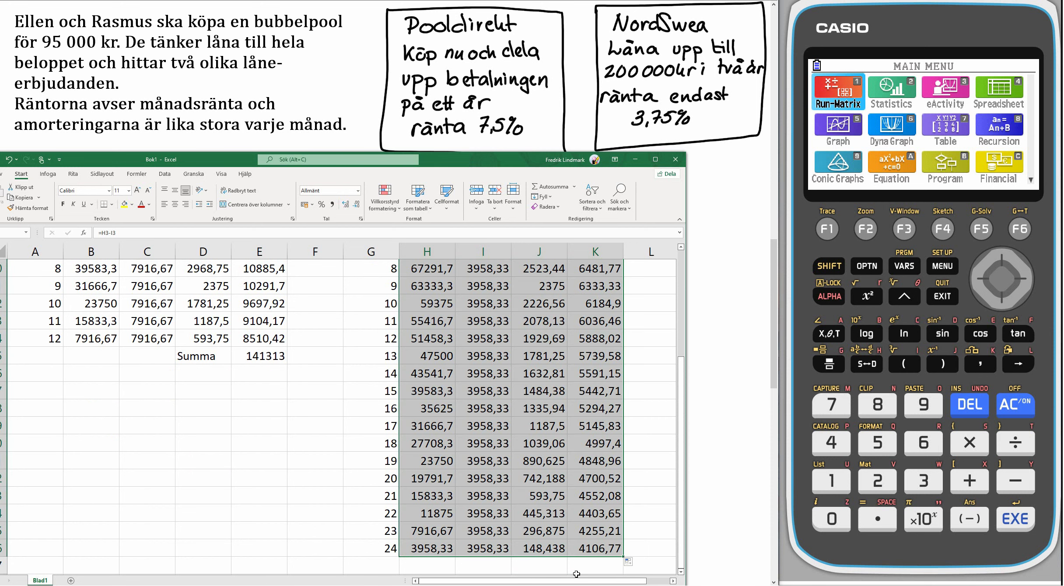
Label J27 "Summa" and total the NordSwea payments in K27 with the formula =SUMMA(K3:K26), checking that the range covers all months
scroll(576, 565, down, 1)
click(543, 516)
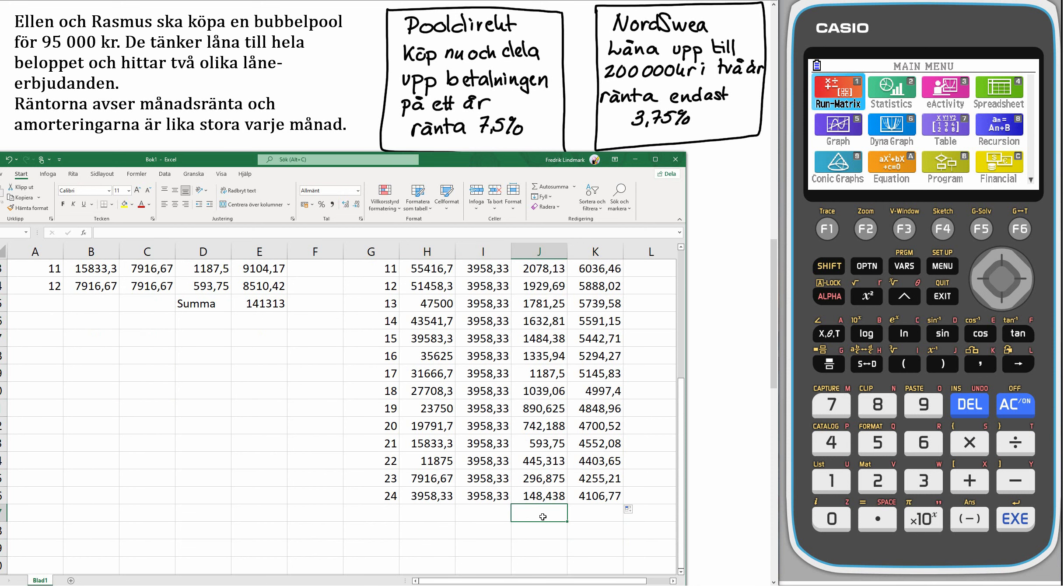
text(Summa)
key(Tab)
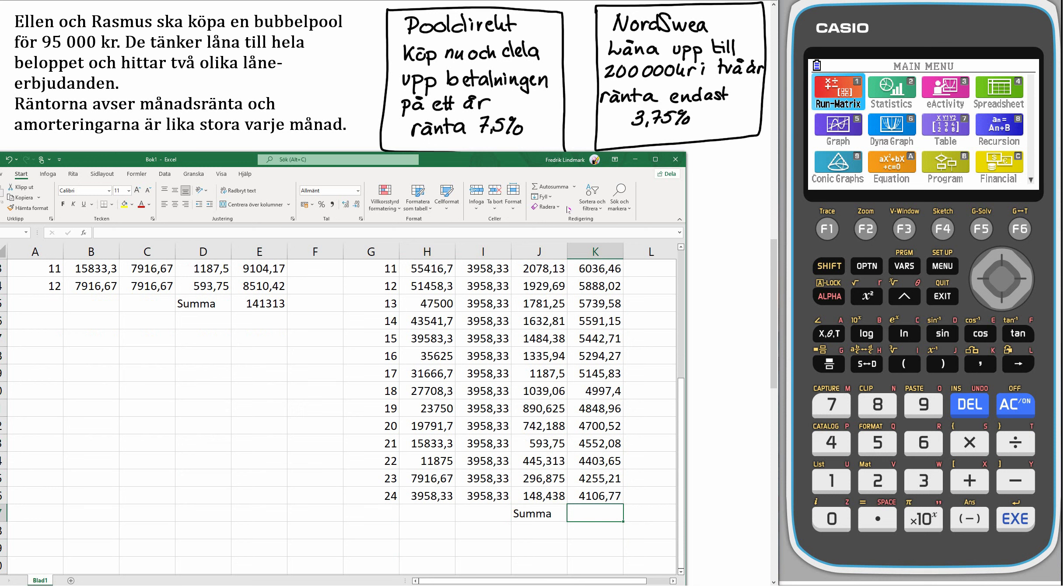
click(553, 187)
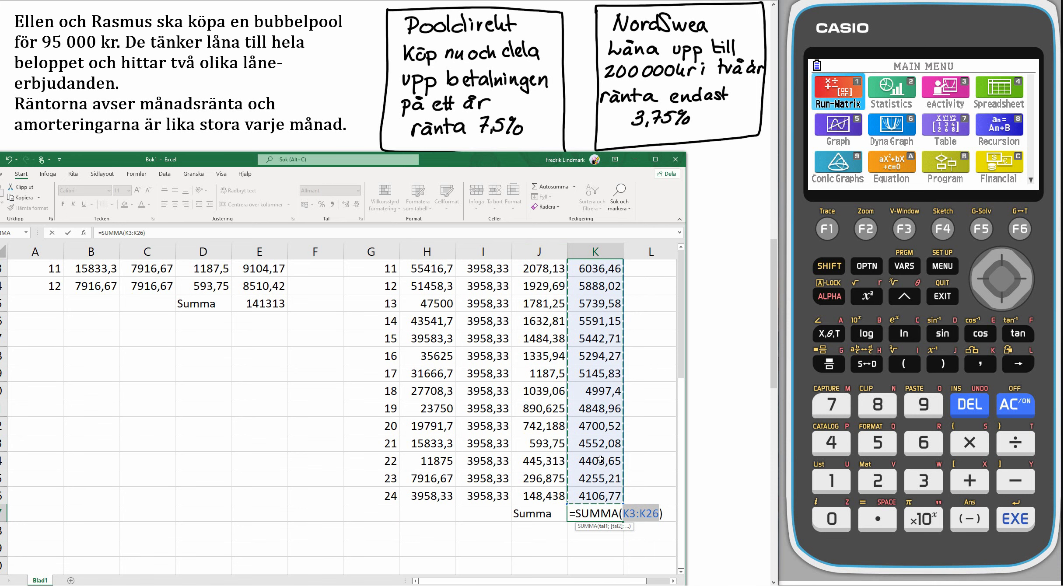
scroll(601, 459, up, 4)
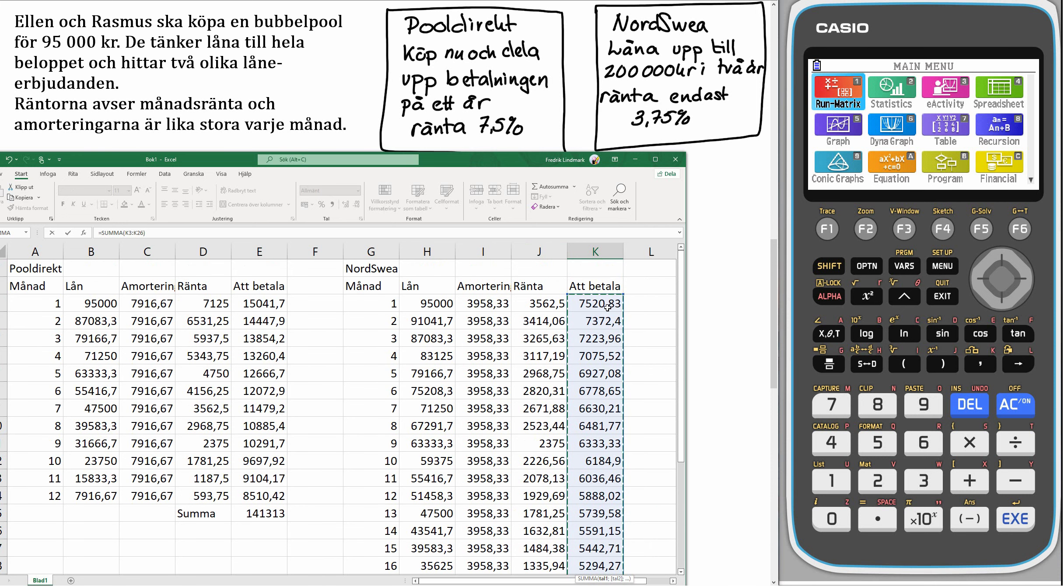
scroll(607, 307, down, 7)
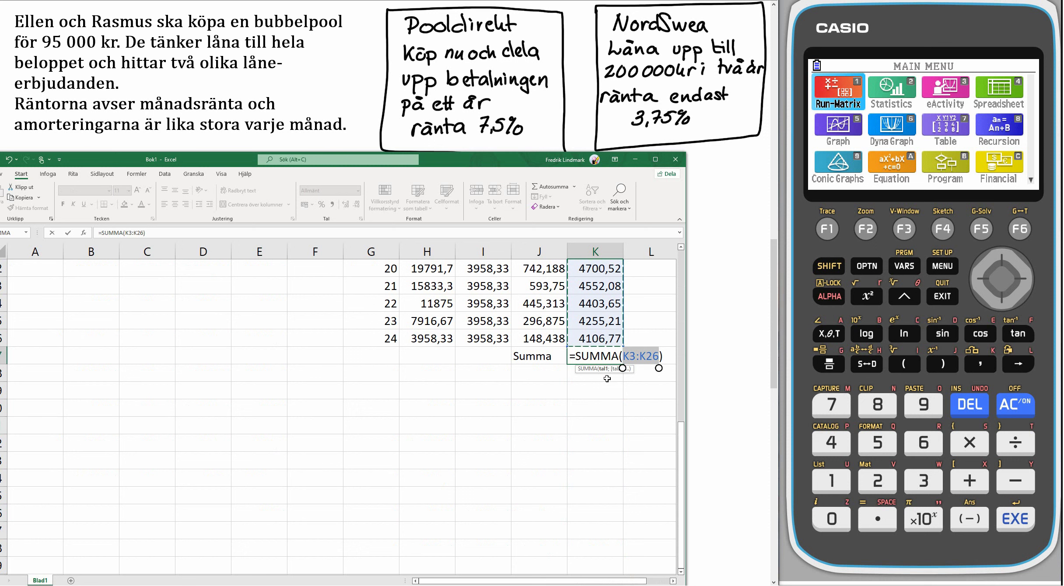
key(Return)
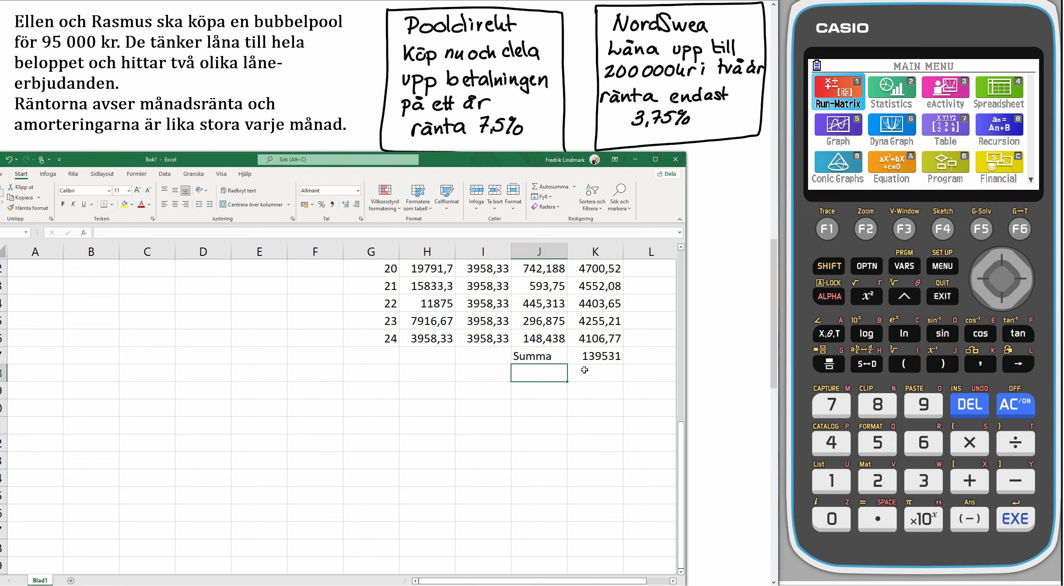
Compare the NordSwea total to pay with the Pooldirekt total to see which loan is cheapest
scroll(562, 372, up, 7)
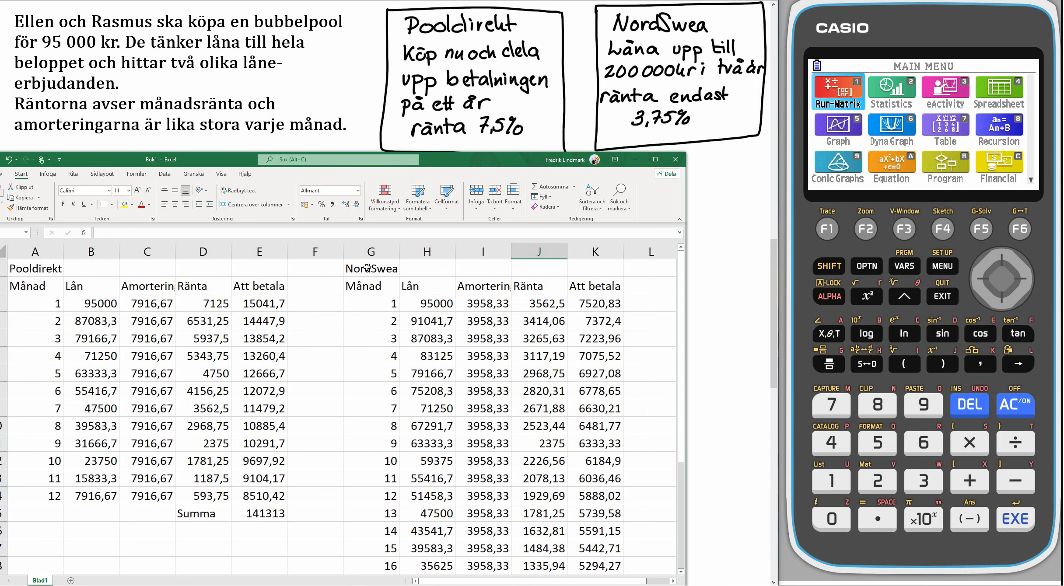
scroll(535, 437, down, 6)
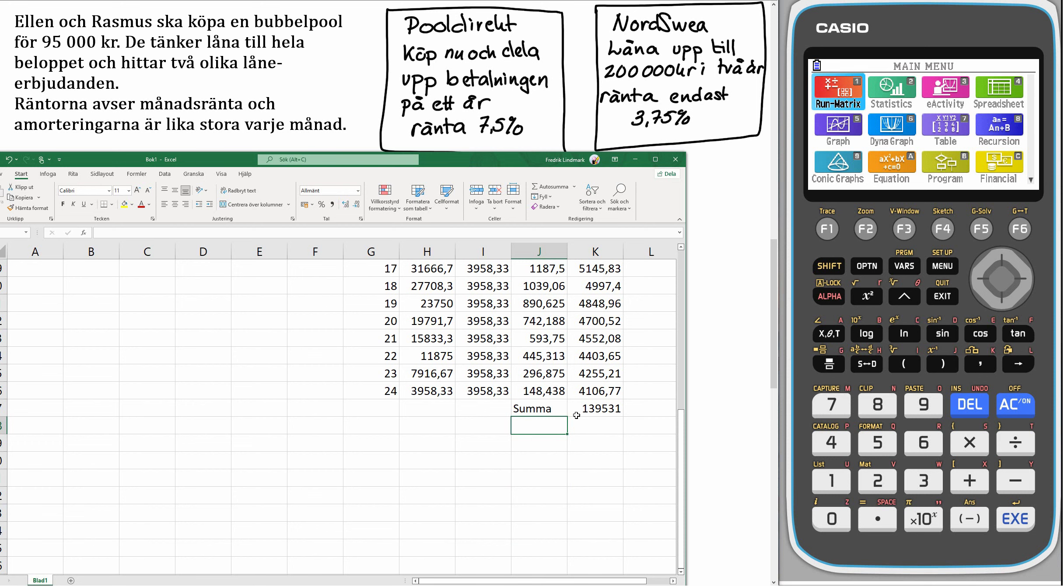
drag(552, 409, 600, 407)
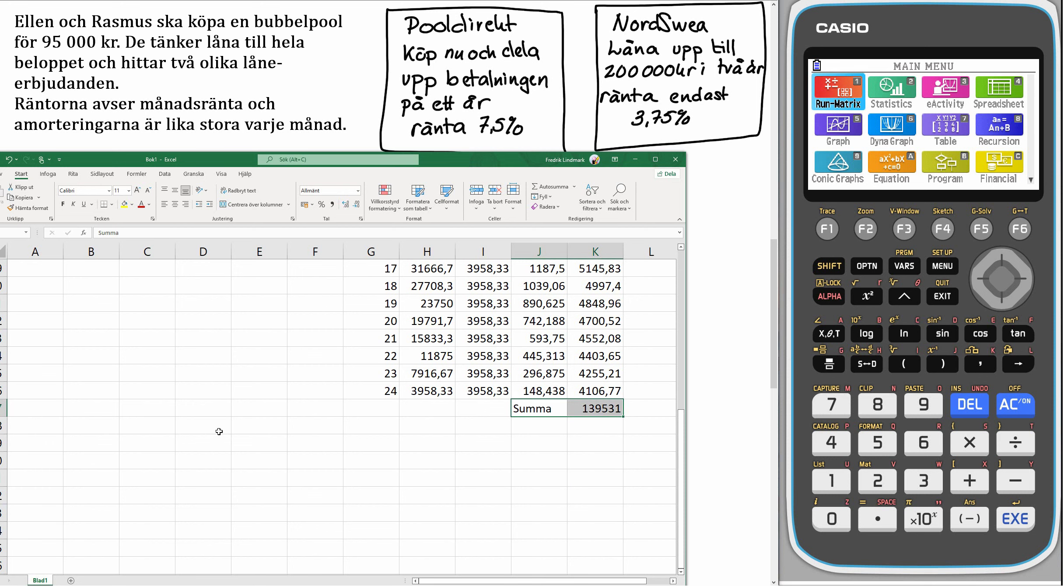
scroll(220, 432, up, 3)
scroll(223, 429, down, 1)
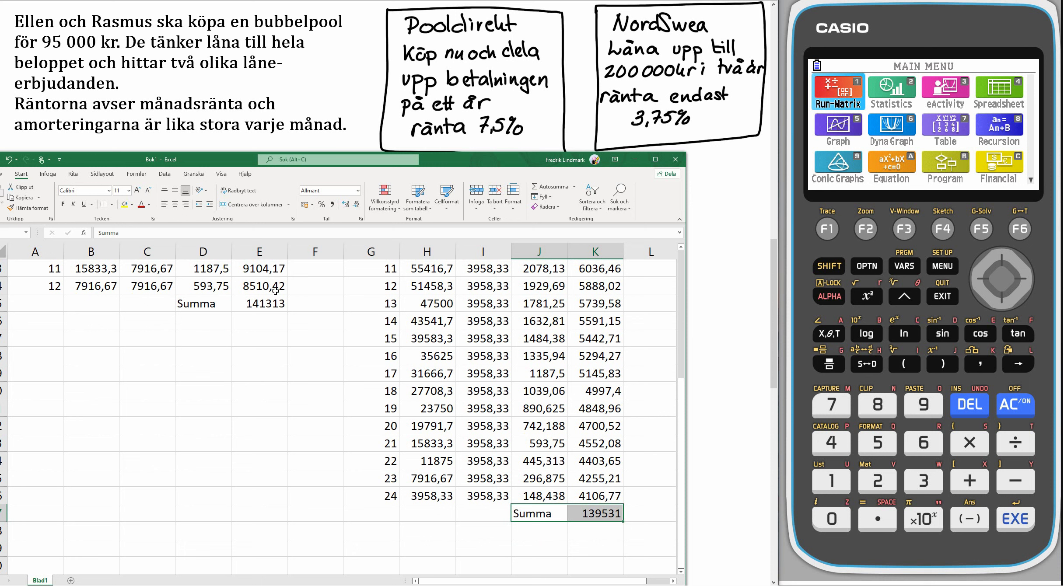